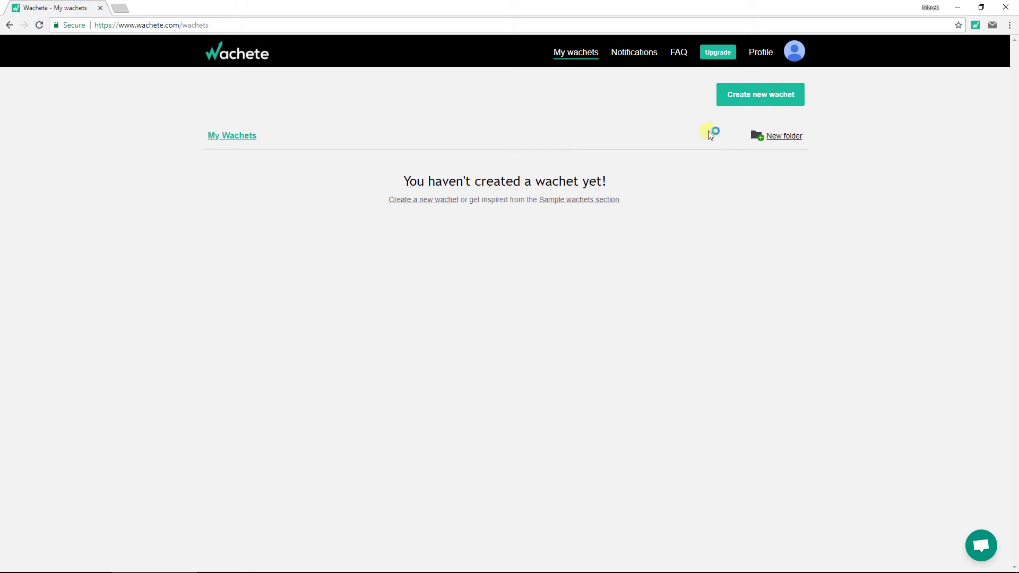
# - Start a new wachet on the pasted ATEC 122 ZEPHYR page URL and proceed to area selection
pyautogui.click(747, 105)
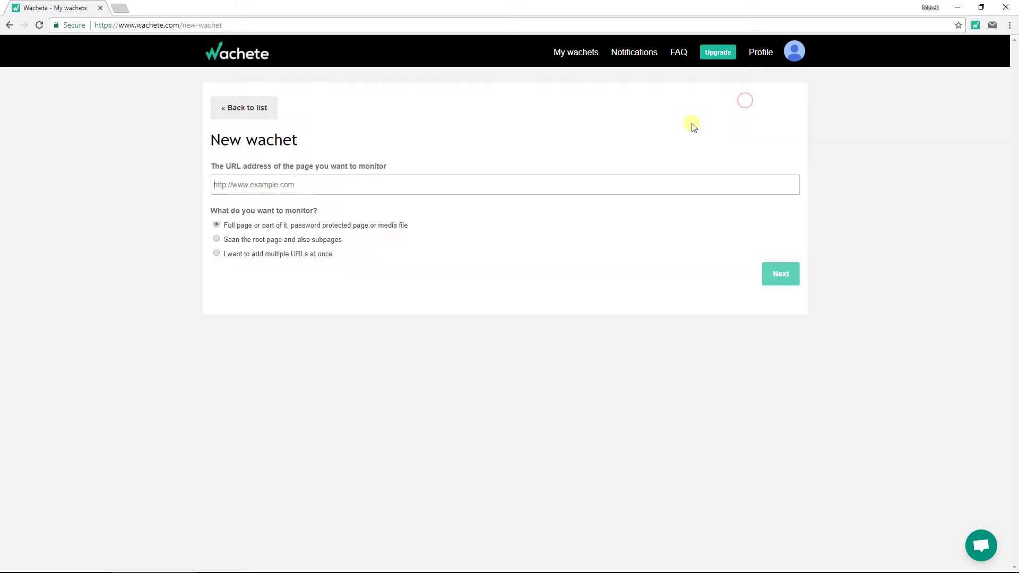
pyautogui.click(473, 187)
pyautogui.write('http://www.atecaircraft.eu/en/planes/zephyr/')
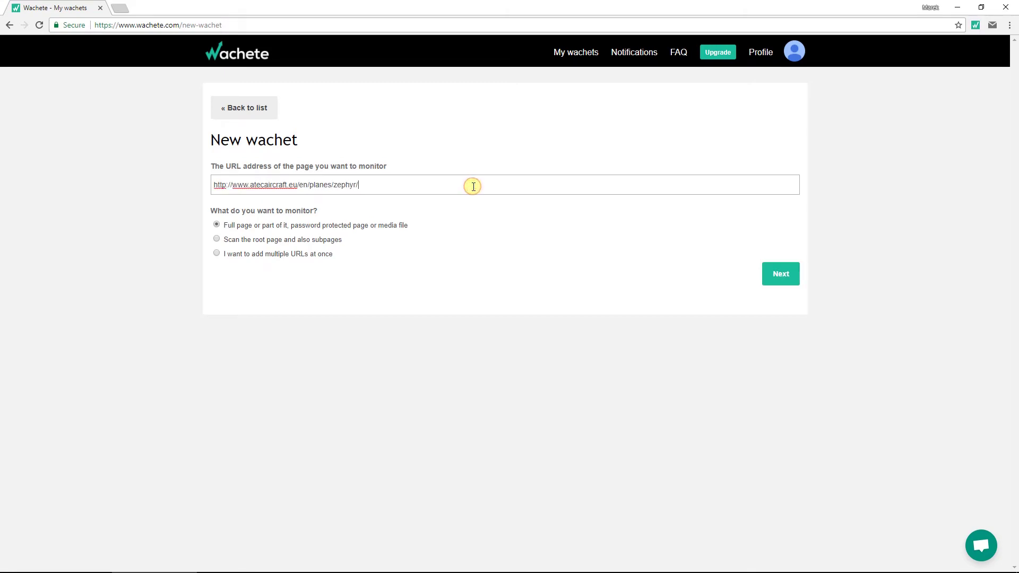
pyautogui.click(781, 275)
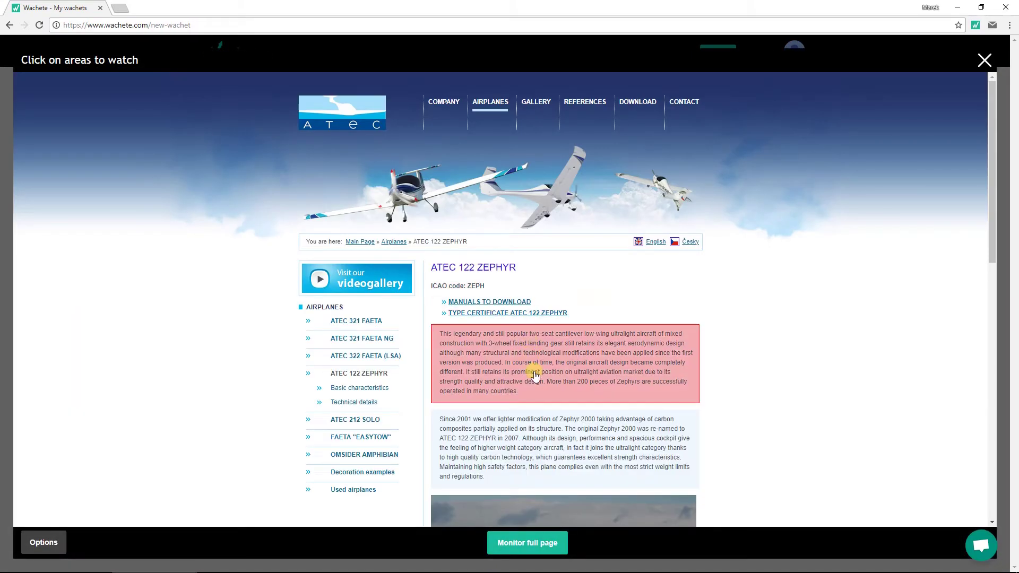
# - Watch the Zephyr description paragraph as the selected area and add the wachet
pyautogui.click(537, 385)
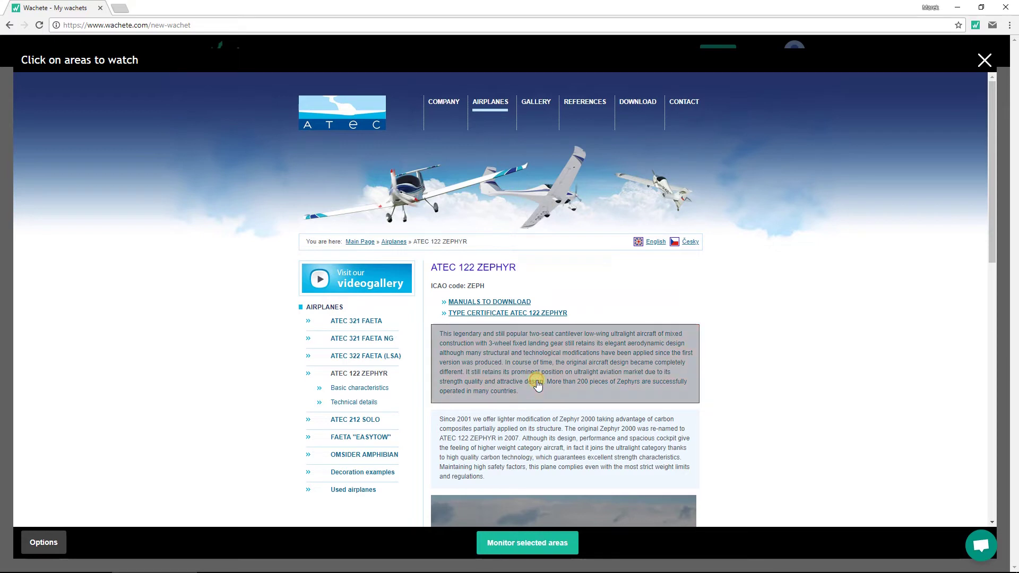
pyautogui.click(549, 543)
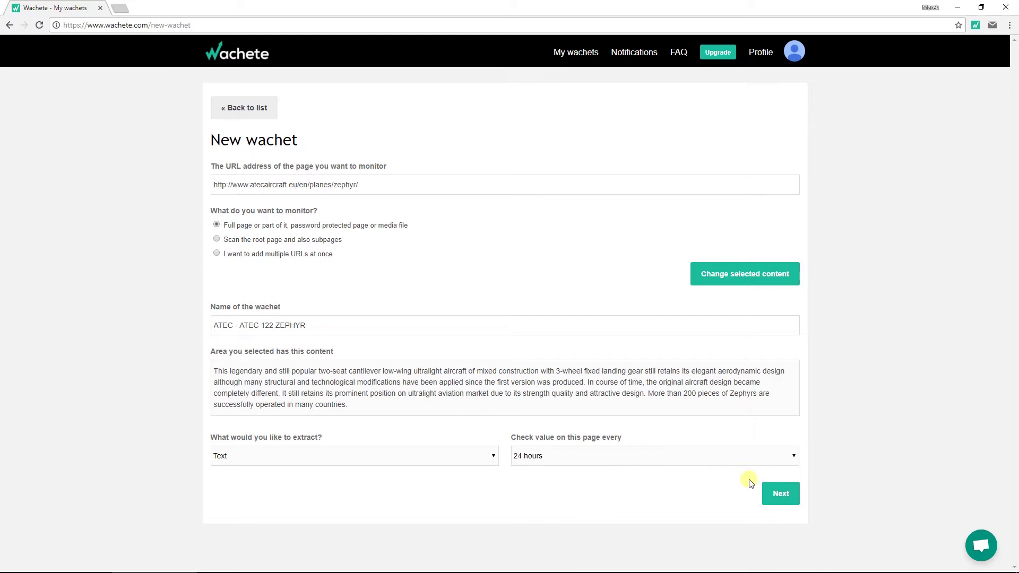
pyautogui.click(779, 492)
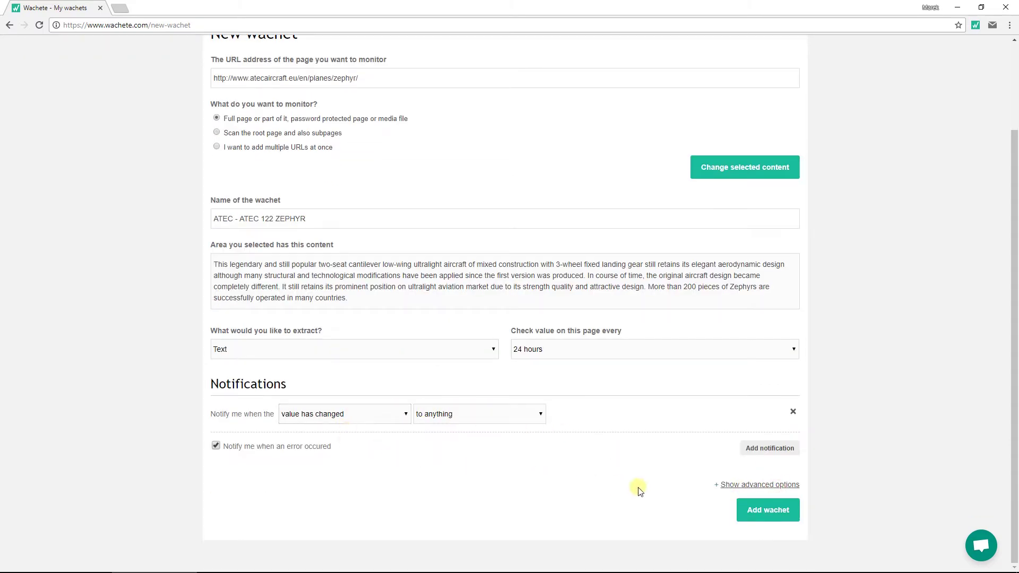
pyautogui.click(764, 506)
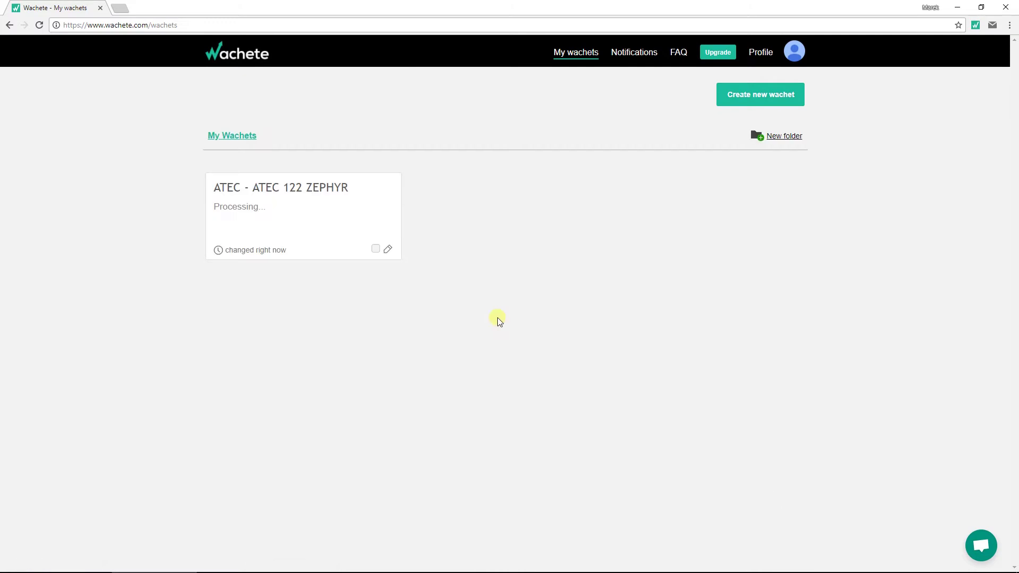
# - View the ATEC 122 ZEPHYR wachet's details, then reach the Prague temperature wachet's edit form
pyautogui.click(323, 188)
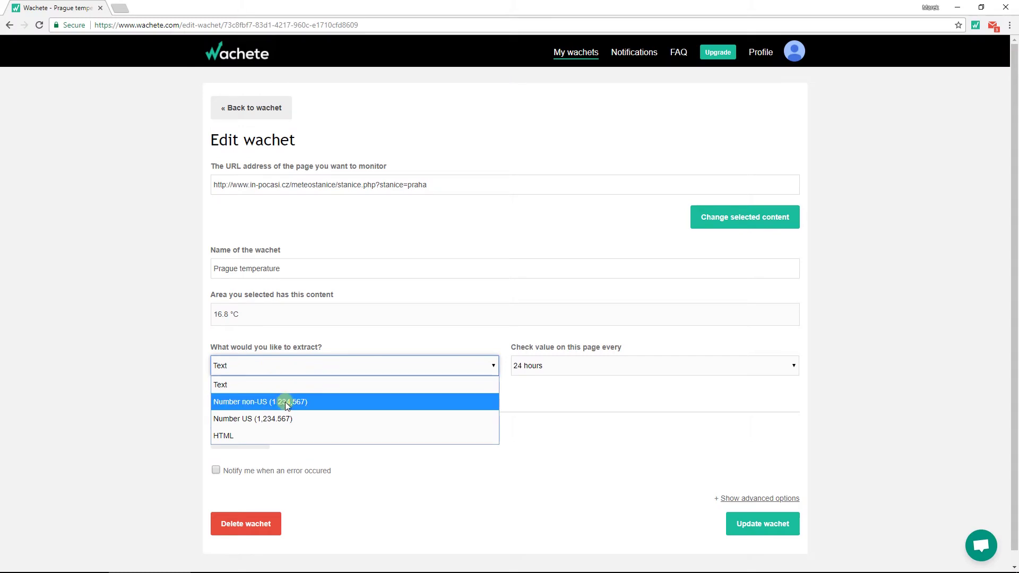
# - Extract the Prague temperature as a Number US (1,234.567), update the wachet and return to its details
pyautogui.click(300, 418)
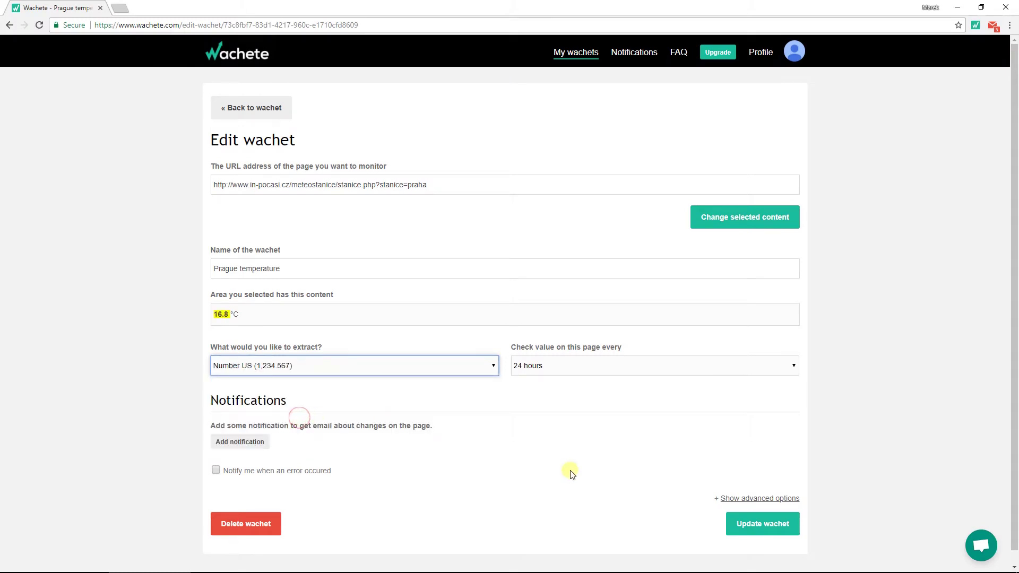
pyautogui.click(760, 524)
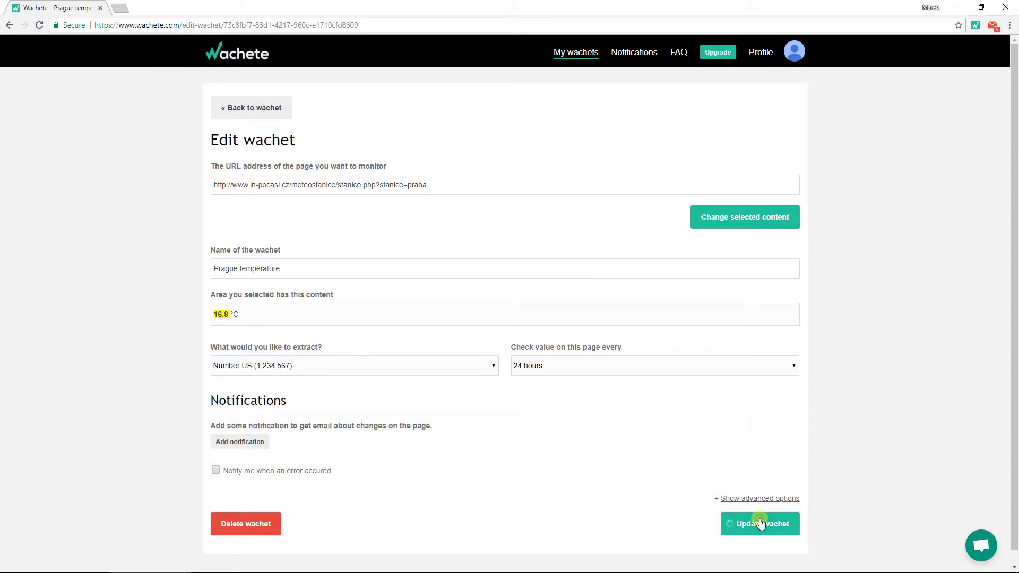
pyautogui.click(253, 107)
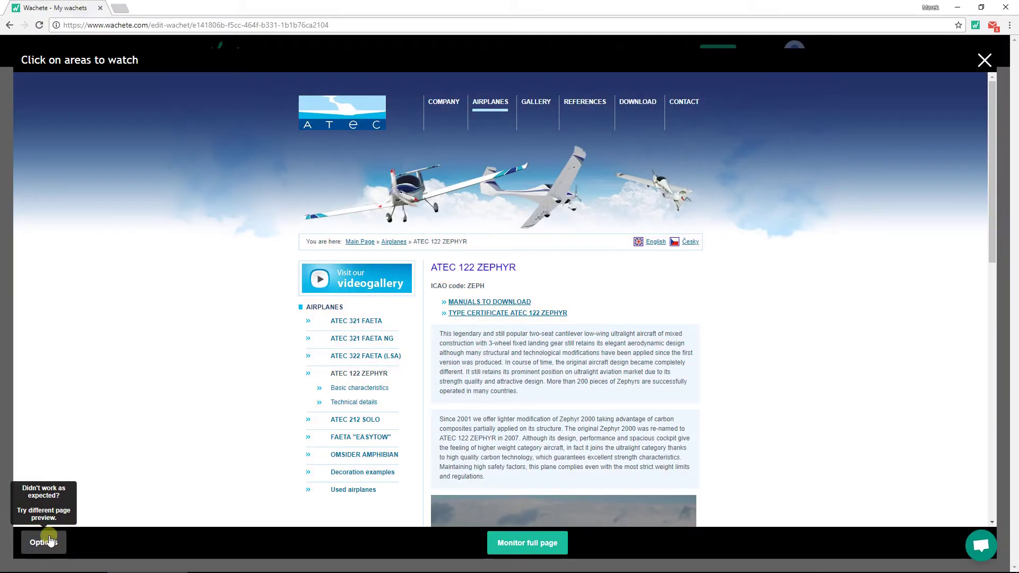
# - Show the page preview Options in the area picker before starting another wachet
pyautogui.click(44, 542)
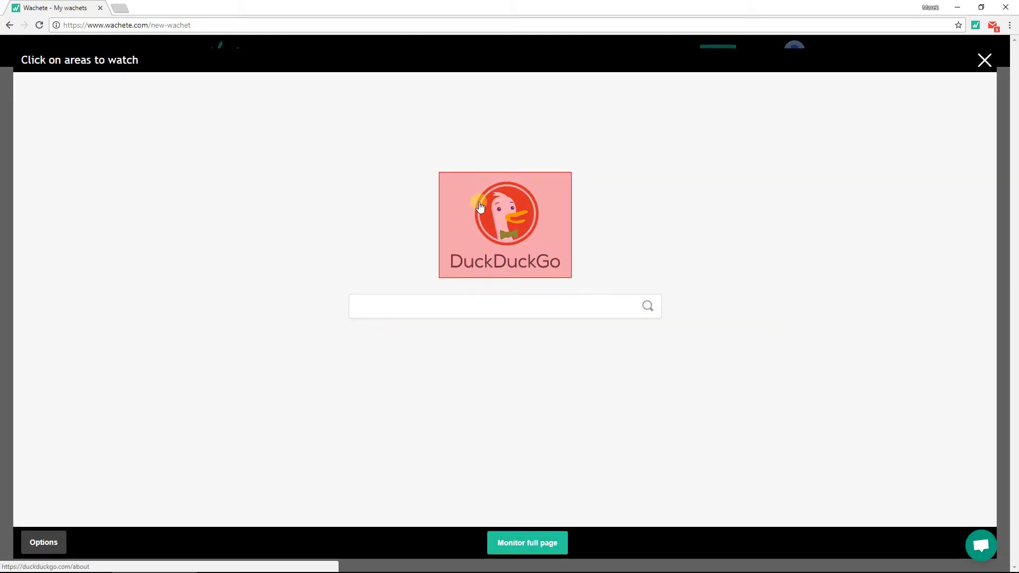
pyautogui.write('airplane')
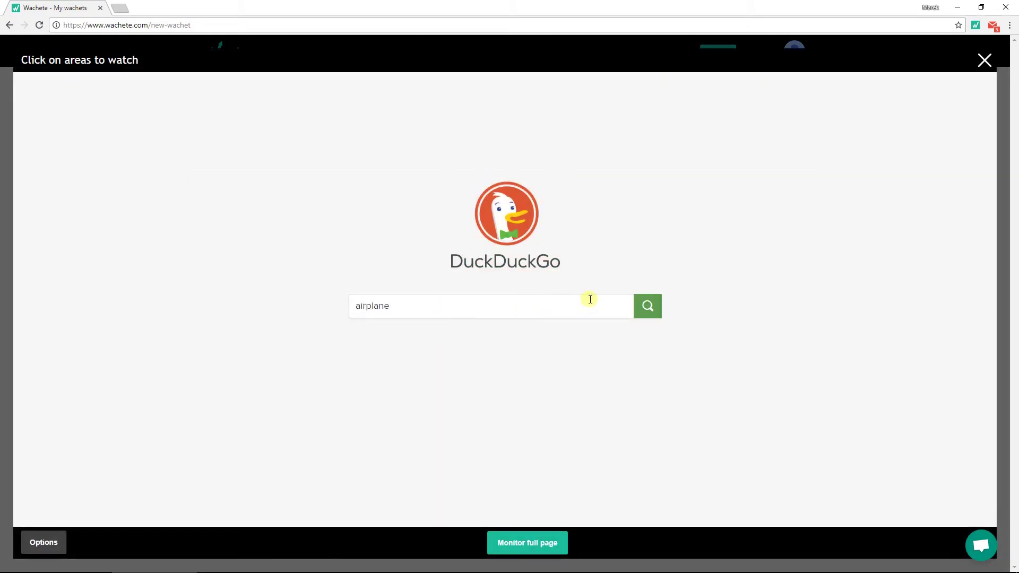
# - Submit the 'airplane' search inside the previewed DuckDuckGo page and confirm it
pyautogui.click(645, 305)
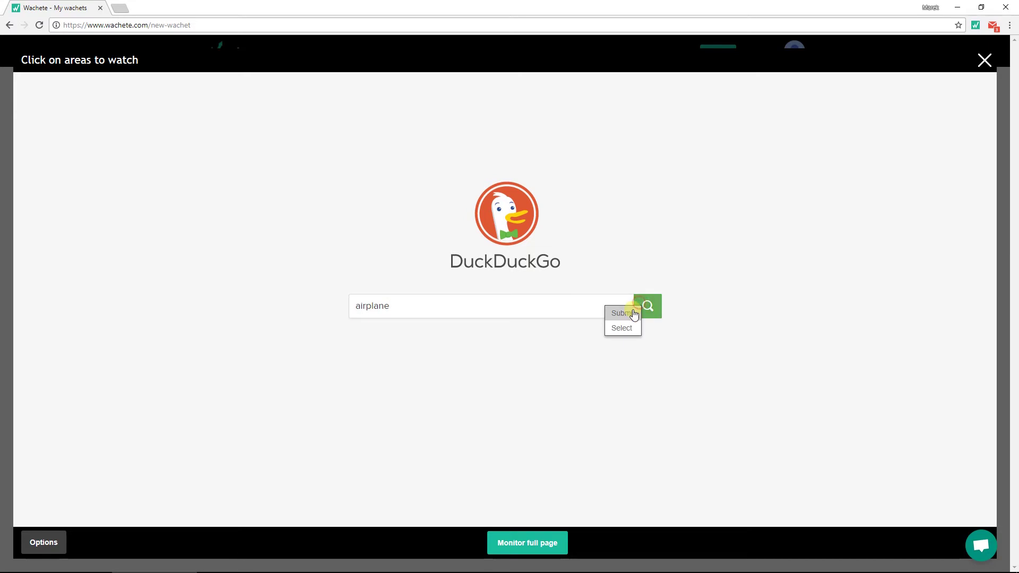
pyautogui.click(633, 315)
pyautogui.click(529, 122)
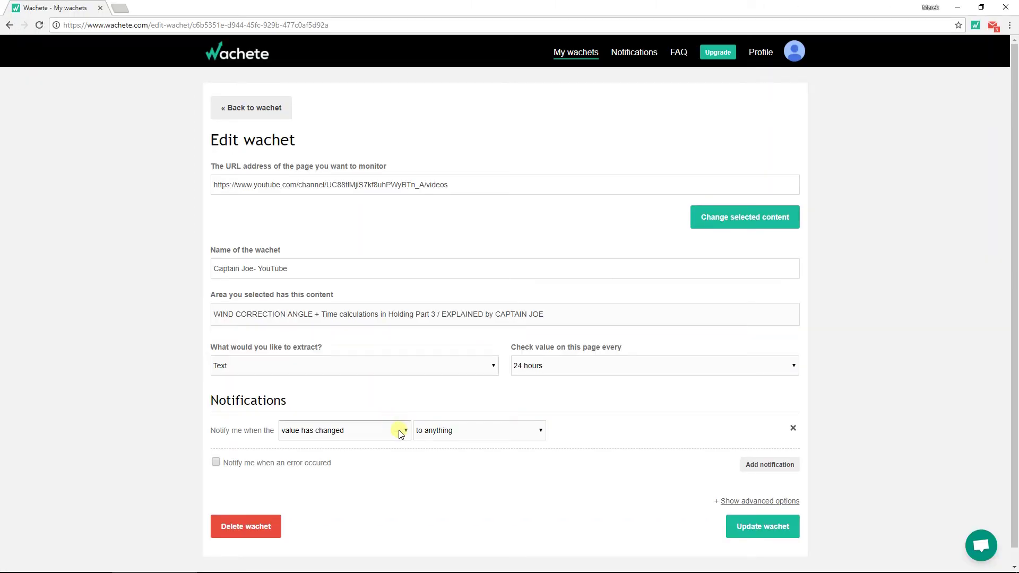
# - Set the Captain Joe notification rule to a minimum change of 25%
pyautogui.click(435, 432)
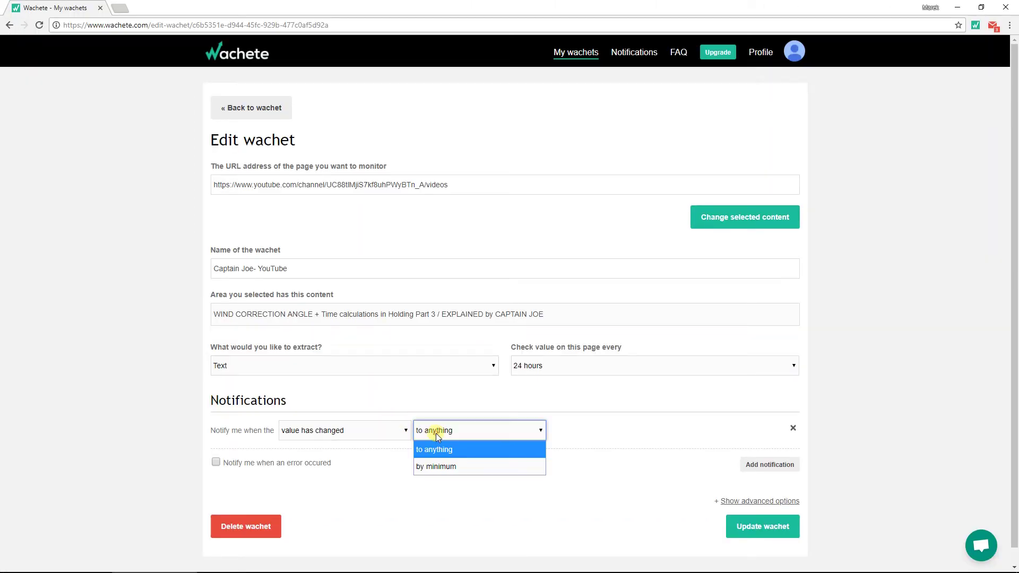
pyautogui.click(446, 459)
pyautogui.click(569, 431)
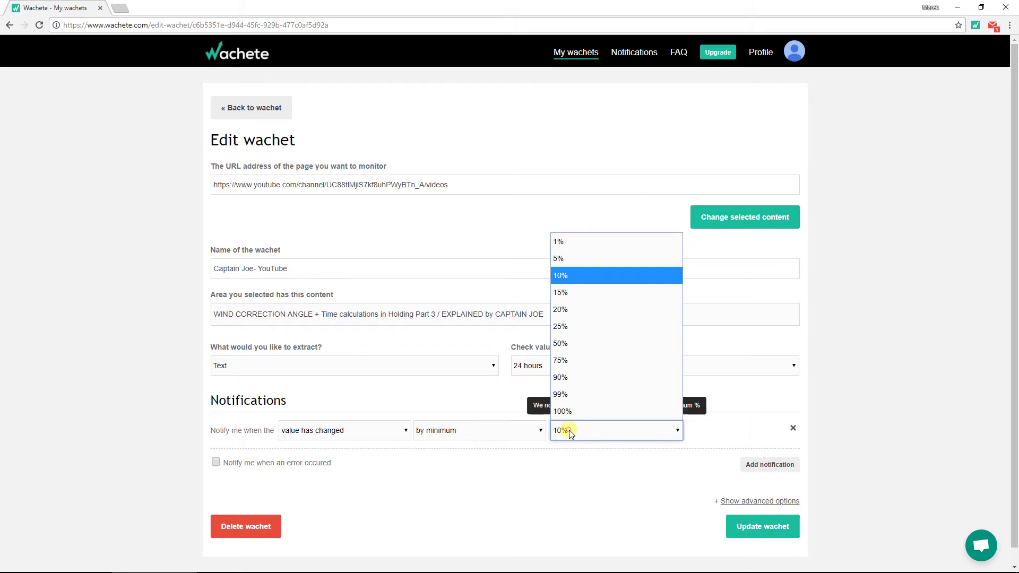
pyautogui.click(575, 336)
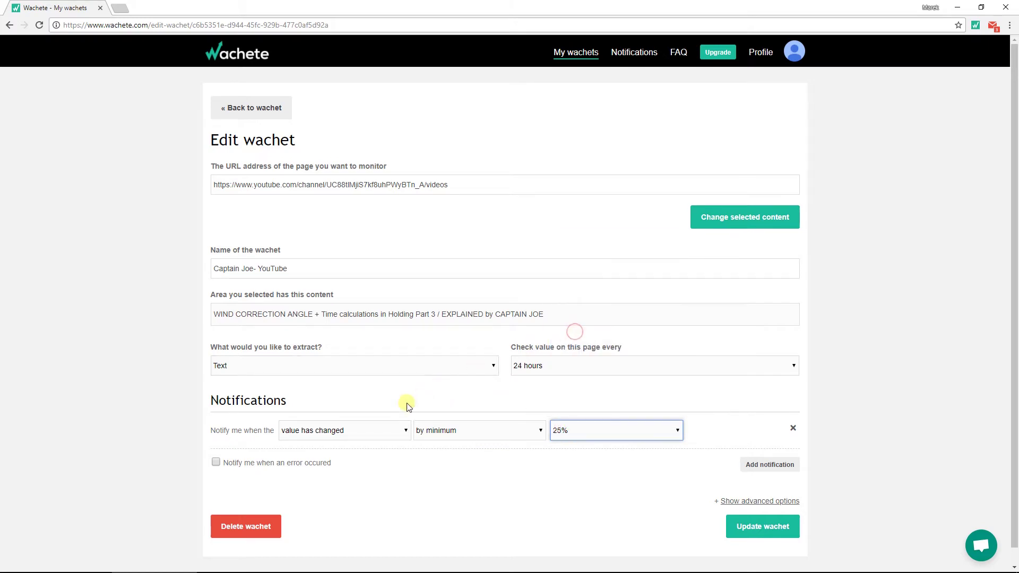
# - Change the rule to 'change contains' with match type 'at least one letter'
pyautogui.click(362, 432)
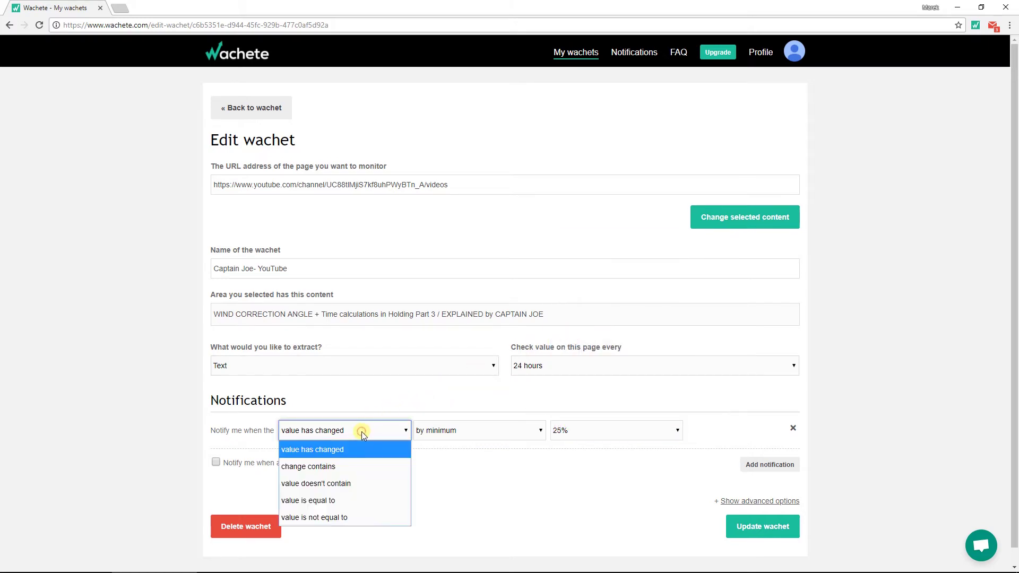
pyautogui.click(353, 468)
pyautogui.click(589, 435)
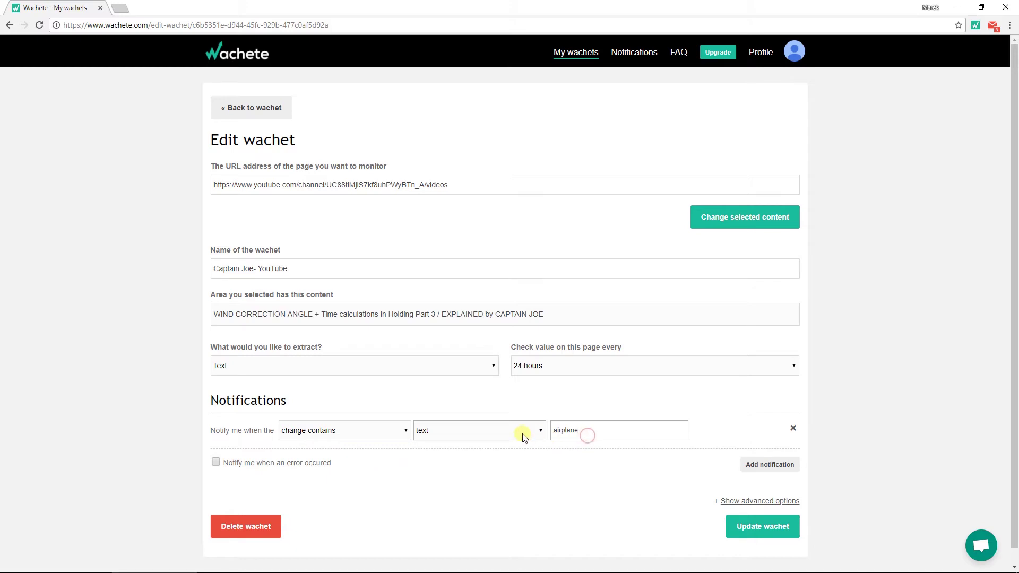
pyautogui.click(502, 431)
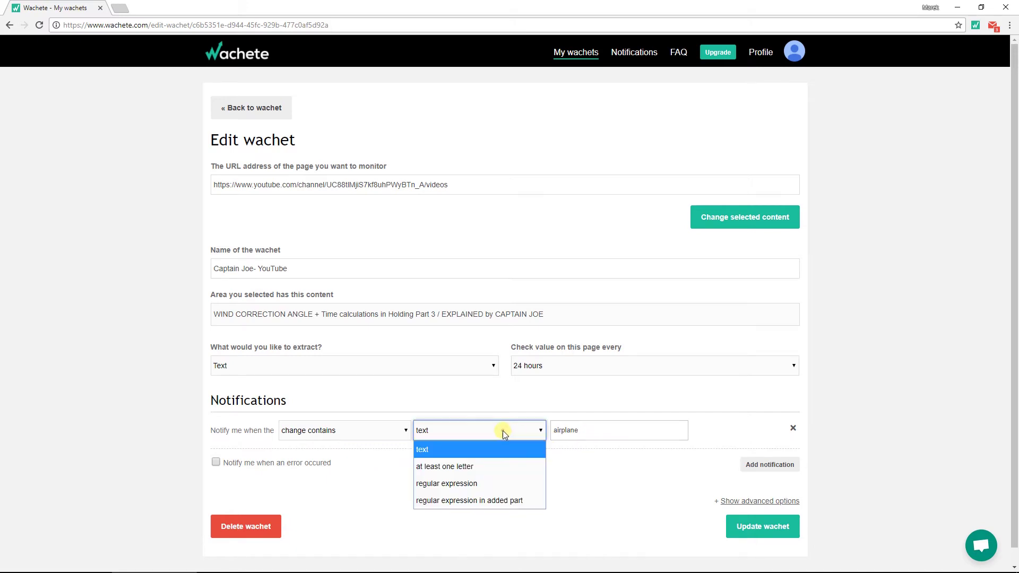
pyautogui.click(494, 465)
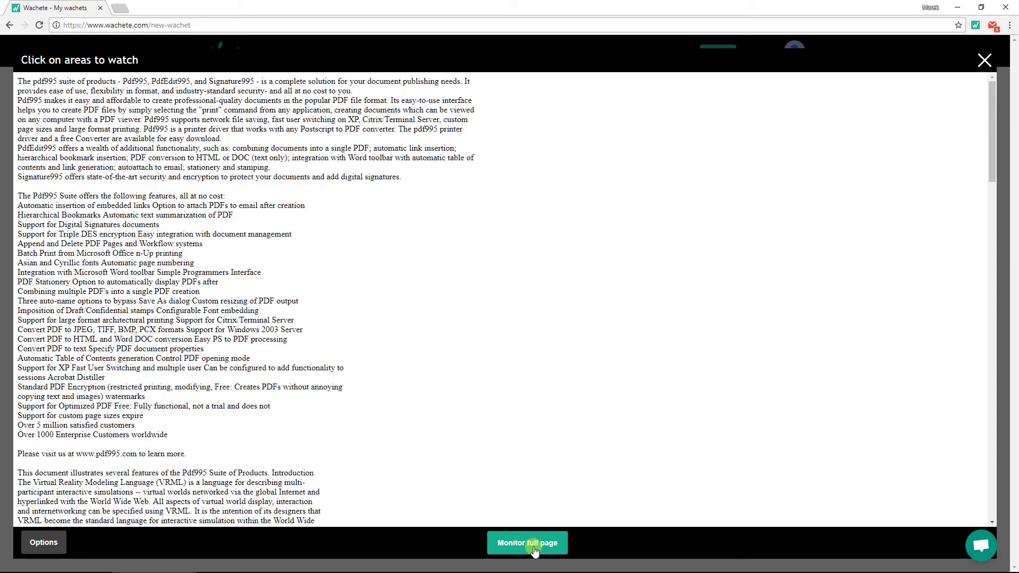
# - Monitor the full PDF995 pdf.pdf page instead of selected areas
pyautogui.click(532, 545)
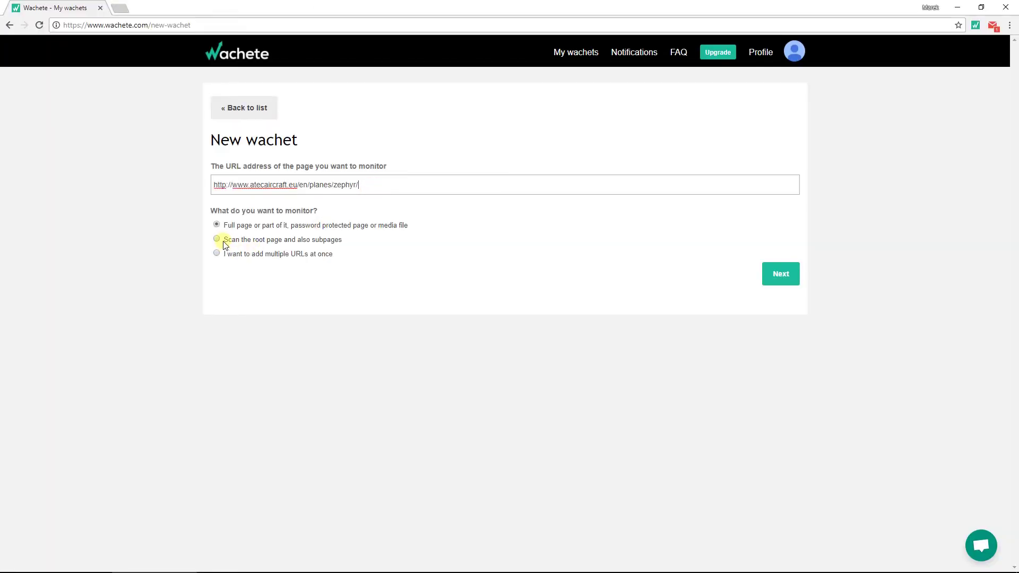
# - Scan the Zephyr root page and subpages with crawl depth limited to 1 level
pyautogui.click(222, 241)
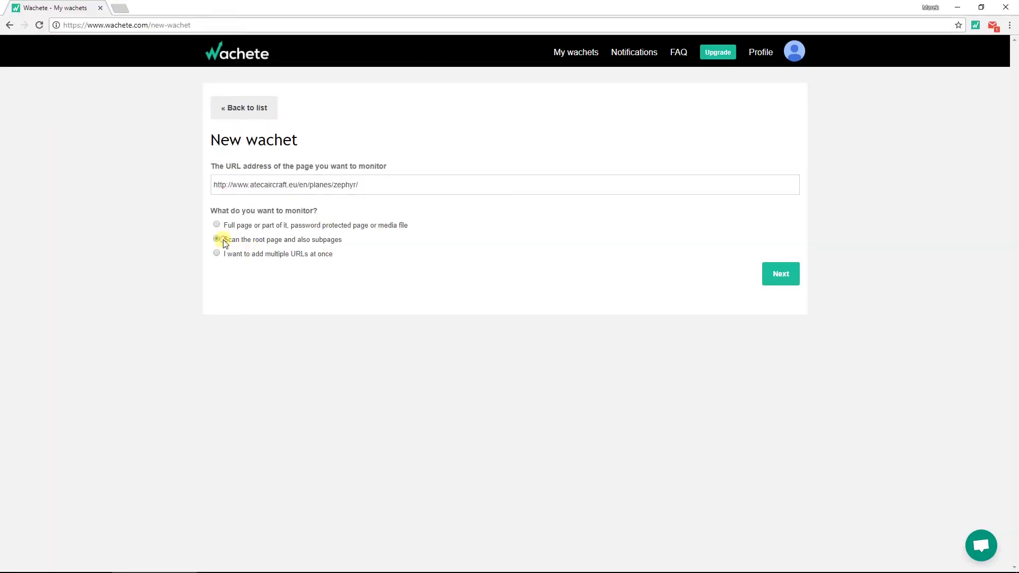
pyautogui.click(765, 280)
pyautogui.click(429, 419)
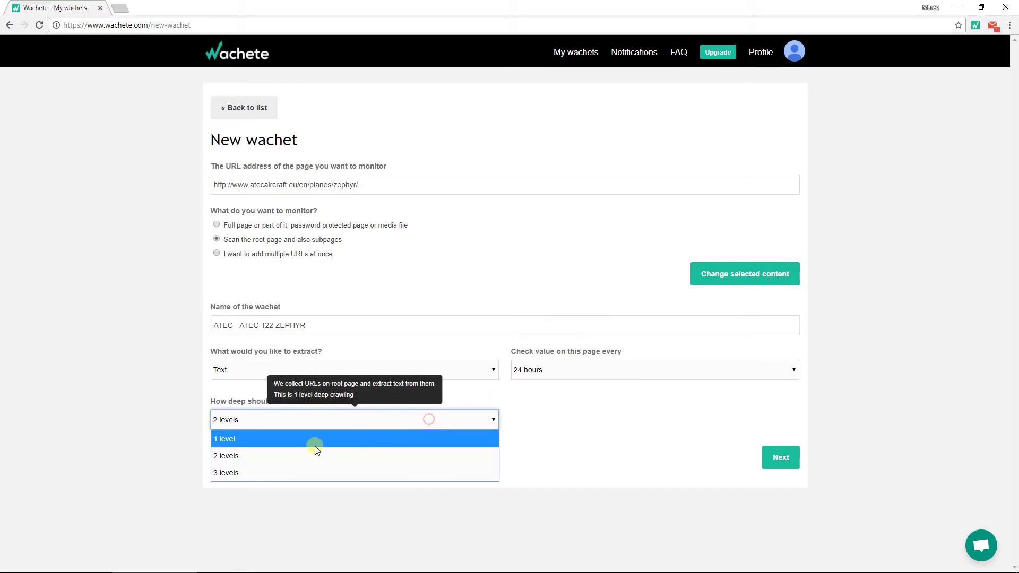
pyautogui.click(306, 439)
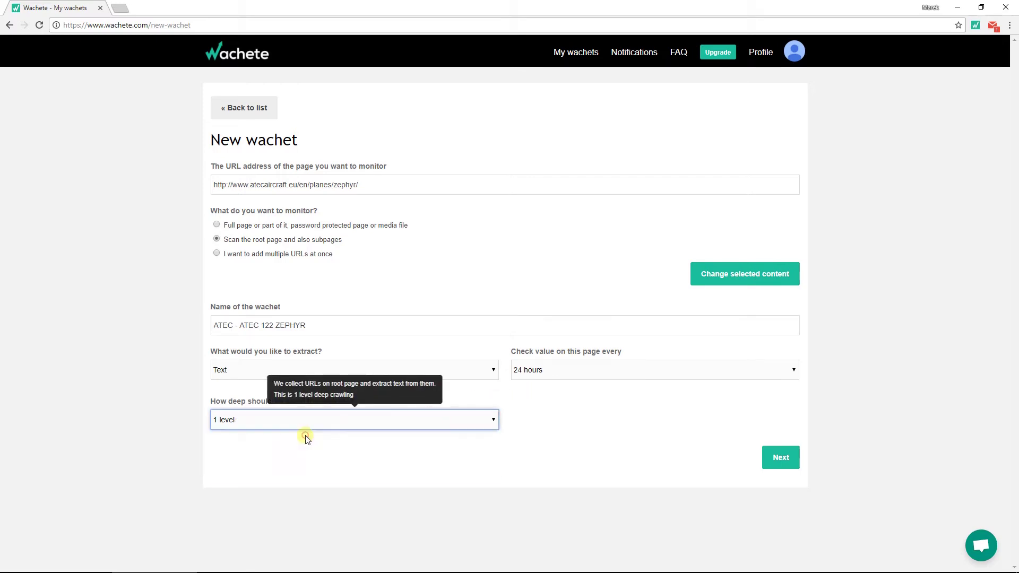
pyautogui.click(783, 456)
pyautogui.scroll(-1, 784, 455)
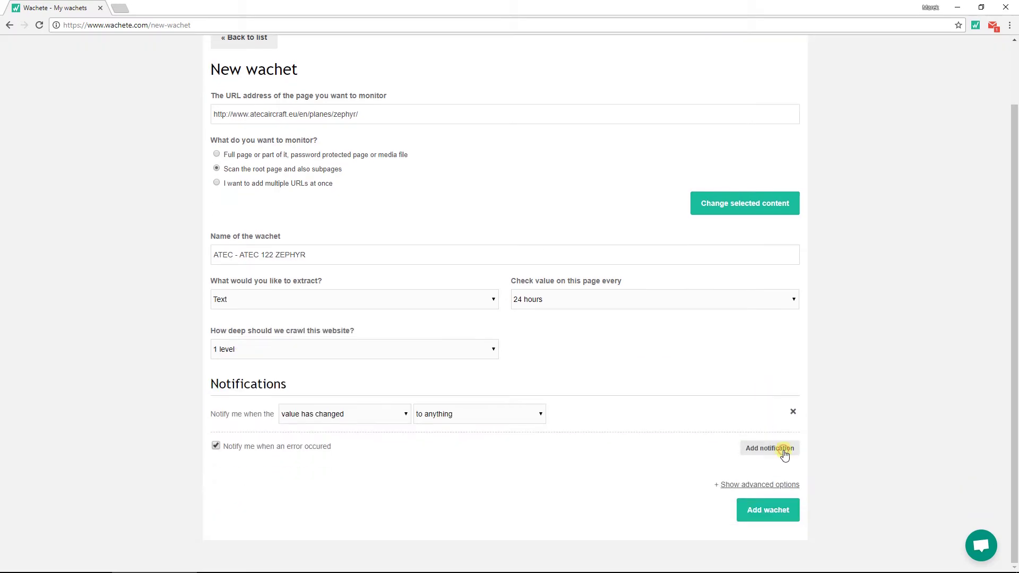
# - In advanced URL filtering, add an ignore filter for URLs containing a keyword
pyautogui.click(740, 488)
pyautogui.scroll(-2, 526, 480)
pyautogui.click(385, 414)
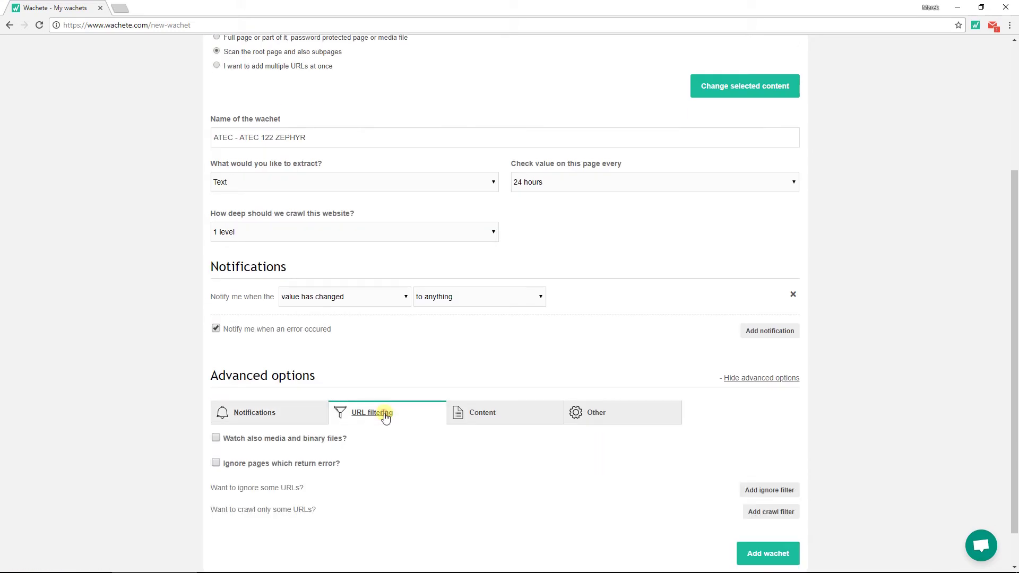
pyautogui.click(759, 491)
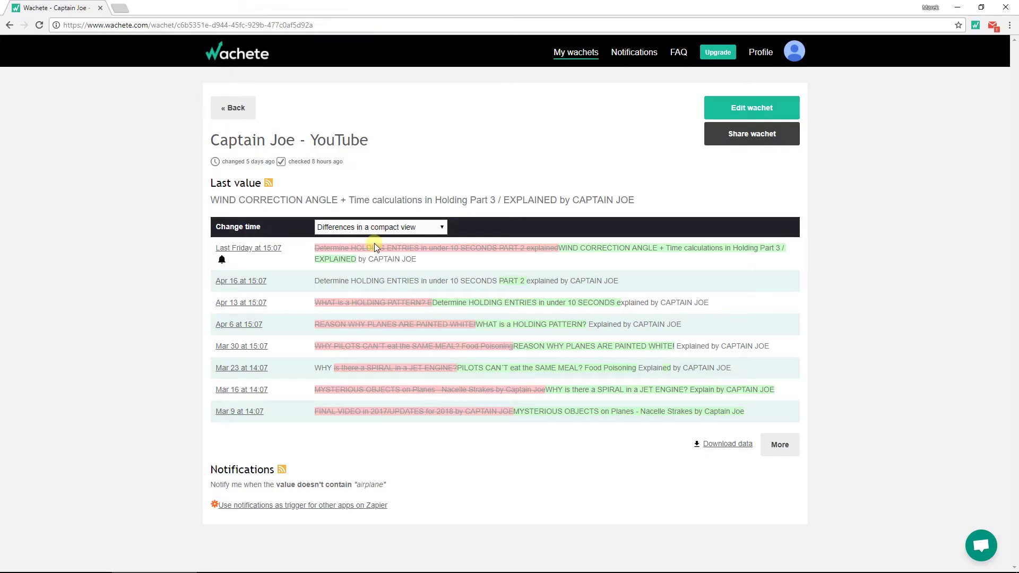
# - Show the Captain Joe history as Just differences, then as Just values
pyautogui.click(386, 228)
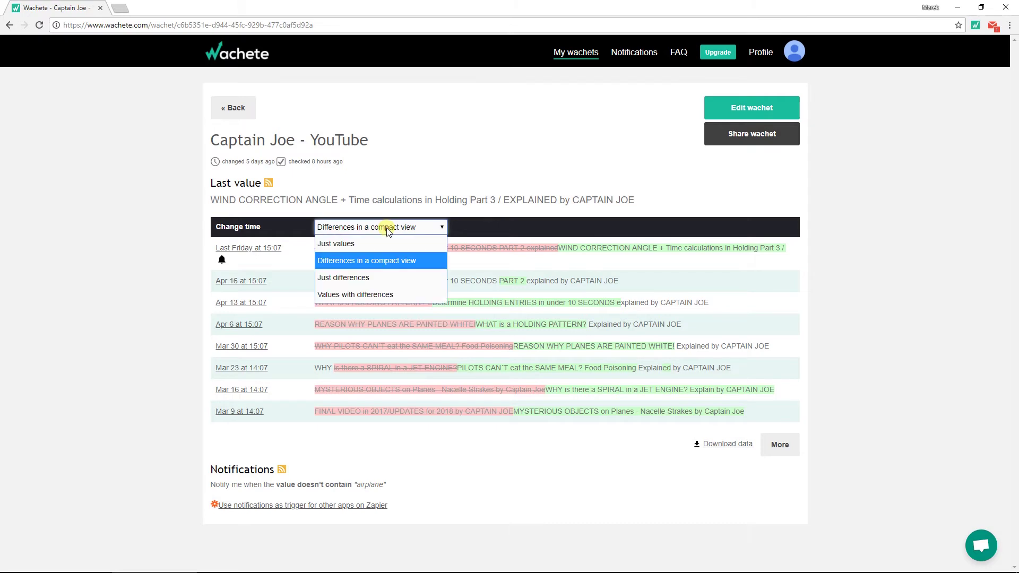
pyautogui.click(347, 277)
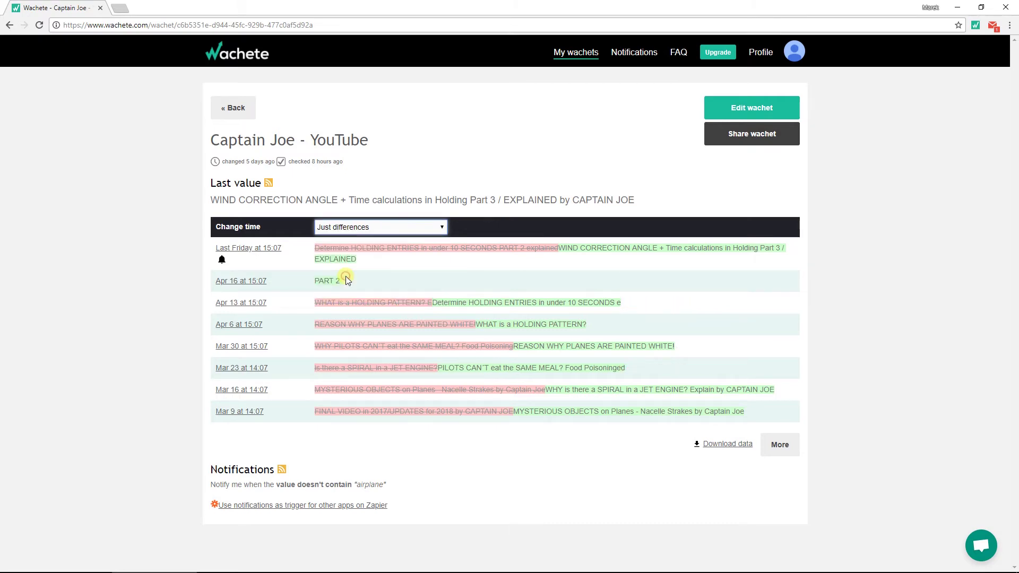
pyautogui.click(388, 228)
pyautogui.click(354, 243)
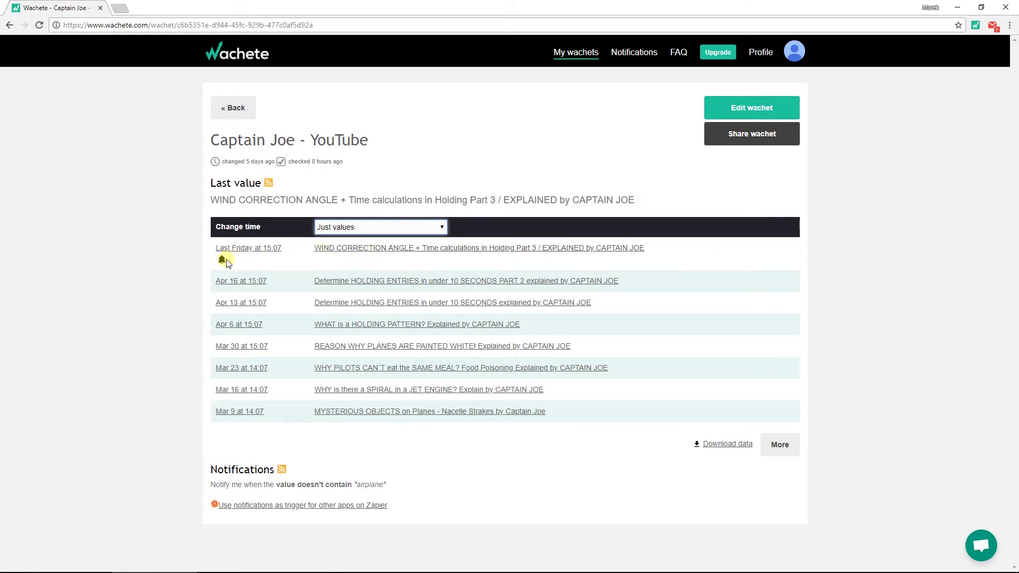
# - Review the latest change's 'airplane' notification details and close them
pyautogui.click(223, 262)
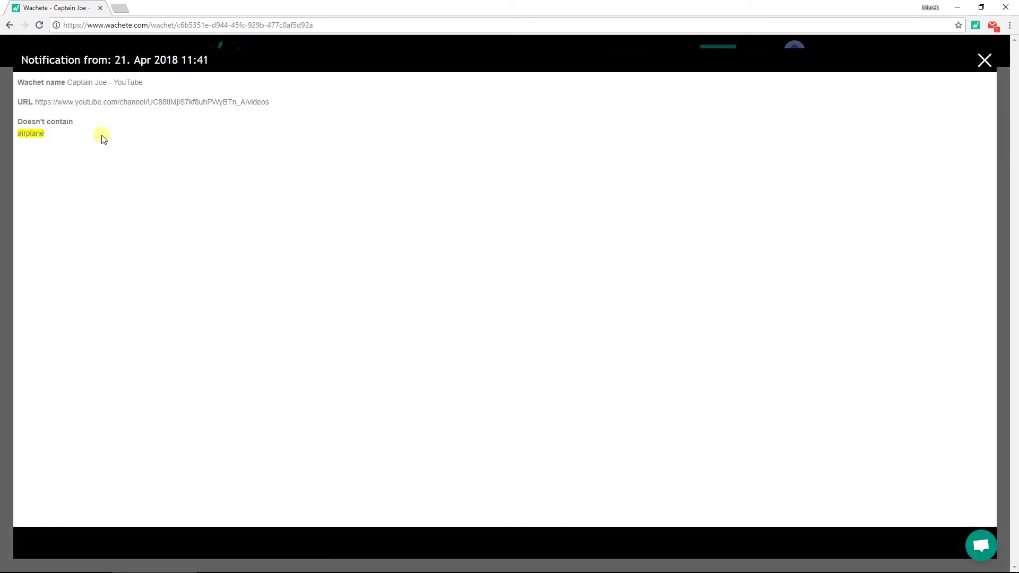
pyautogui.click(985, 63)
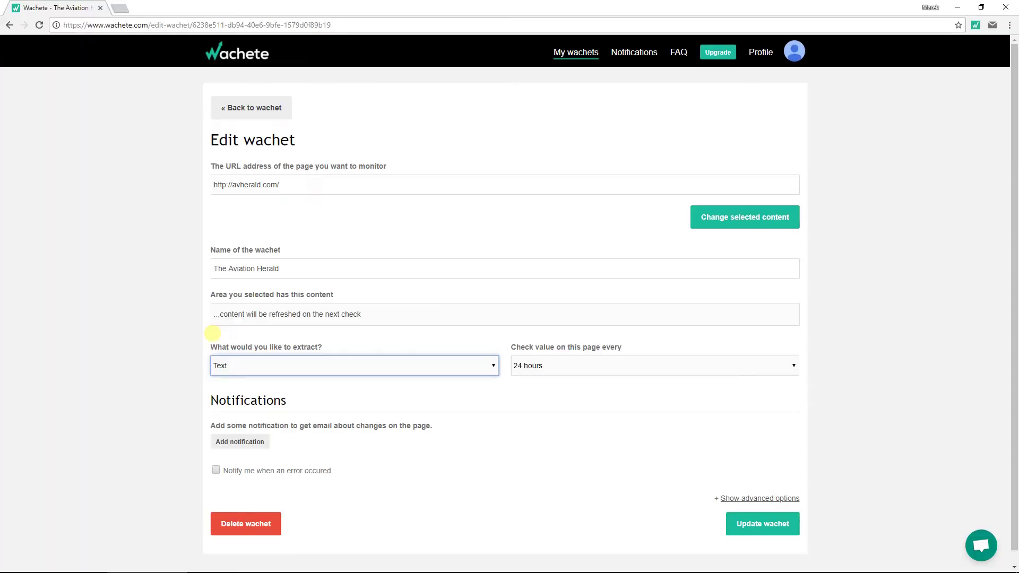
# - Set The Aviation Herald wachet to extract HTML, update it and return to its details
pyautogui.click(284, 367)
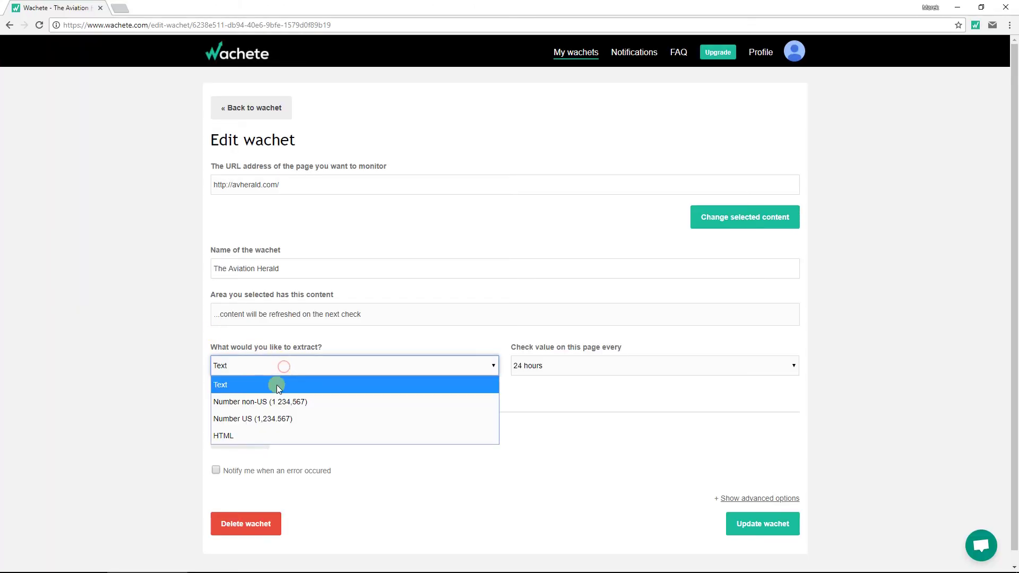
pyautogui.click(267, 436)
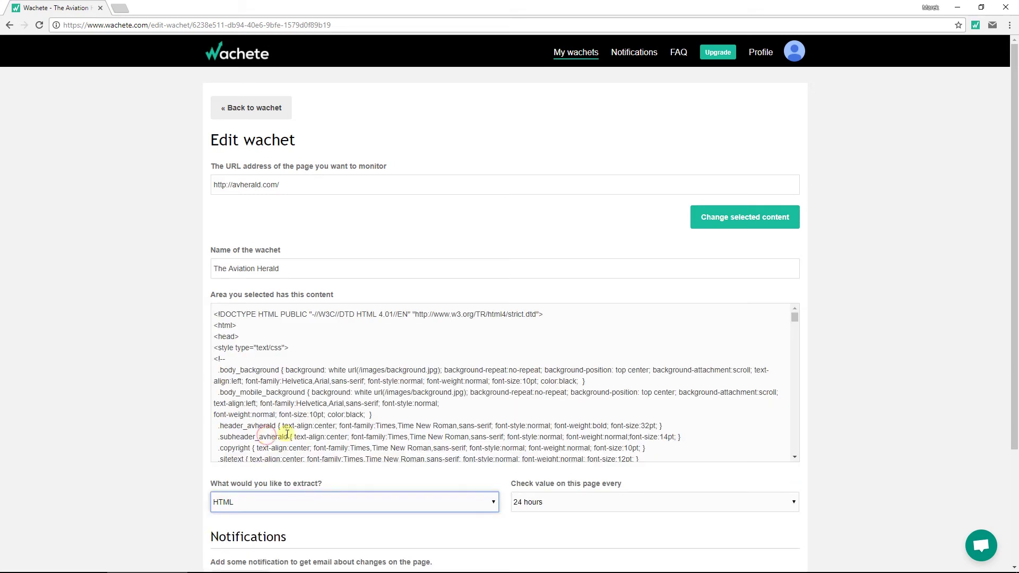
pyautogui.scroll(-2, 185, 465)
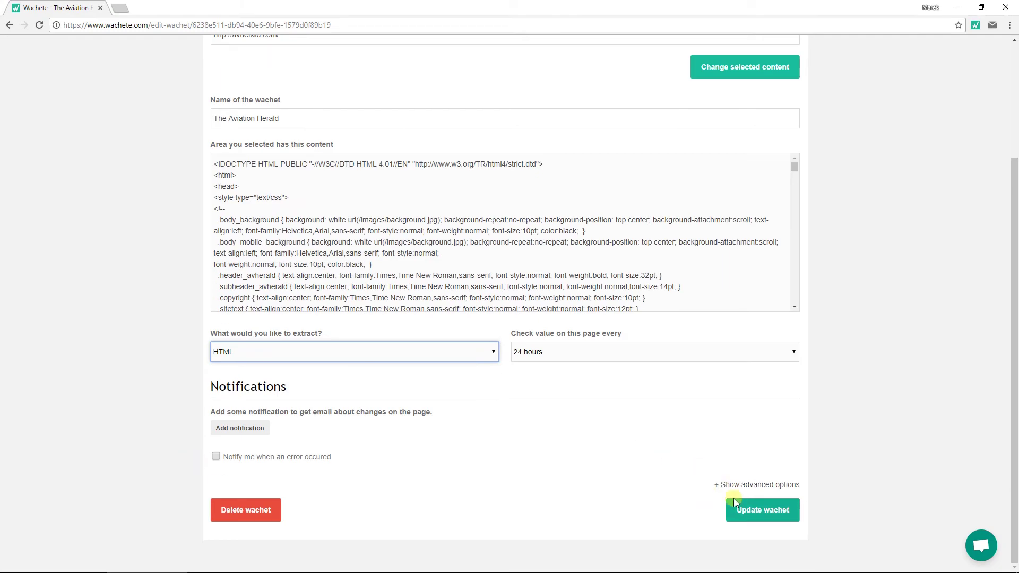
pyautogui.click(744, 513)
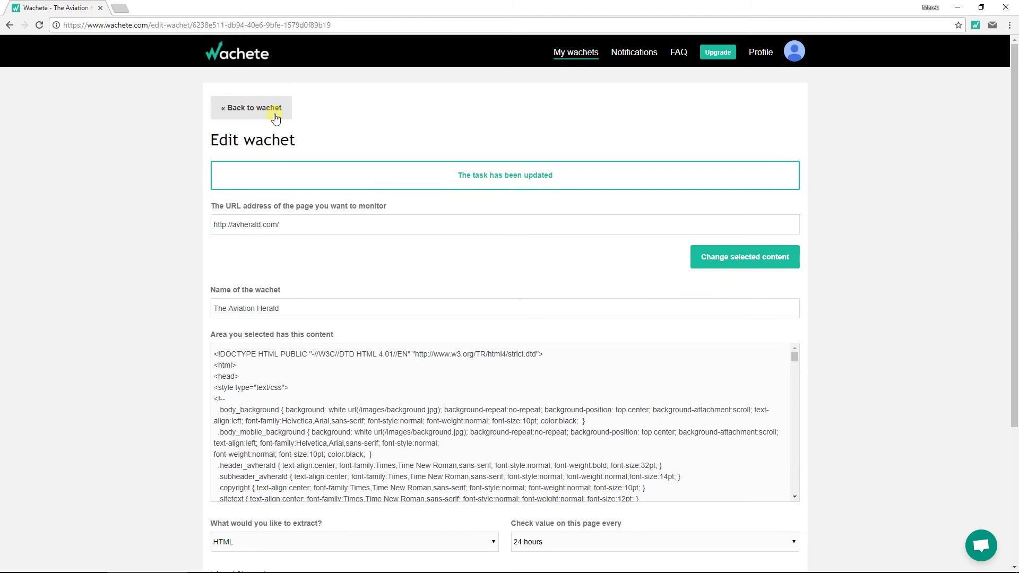
pyautogui.click(273, 112)
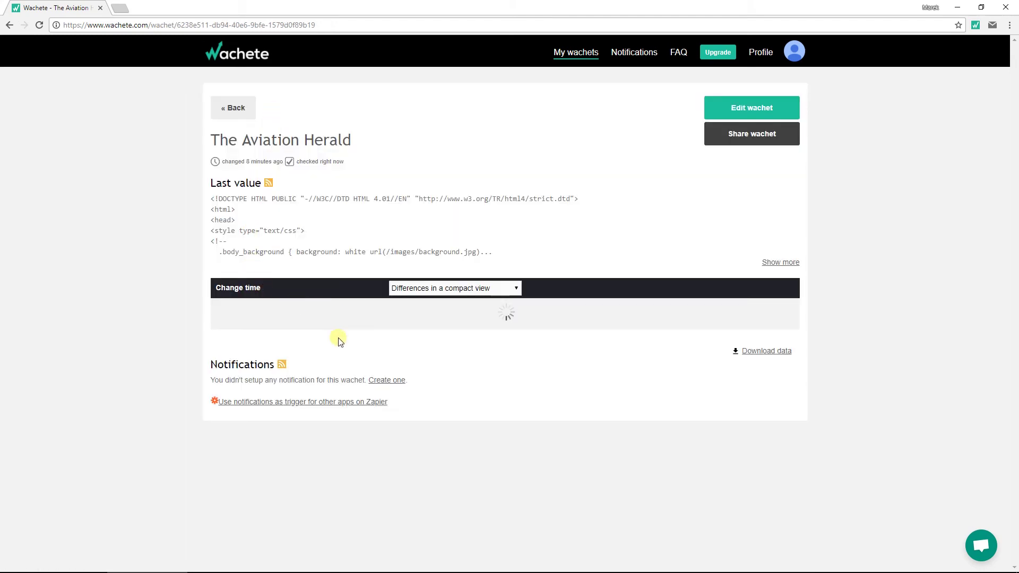
pyautogui.scroll(-1, 337, 341)
pyautogui.scroll(-2, 339, 341)
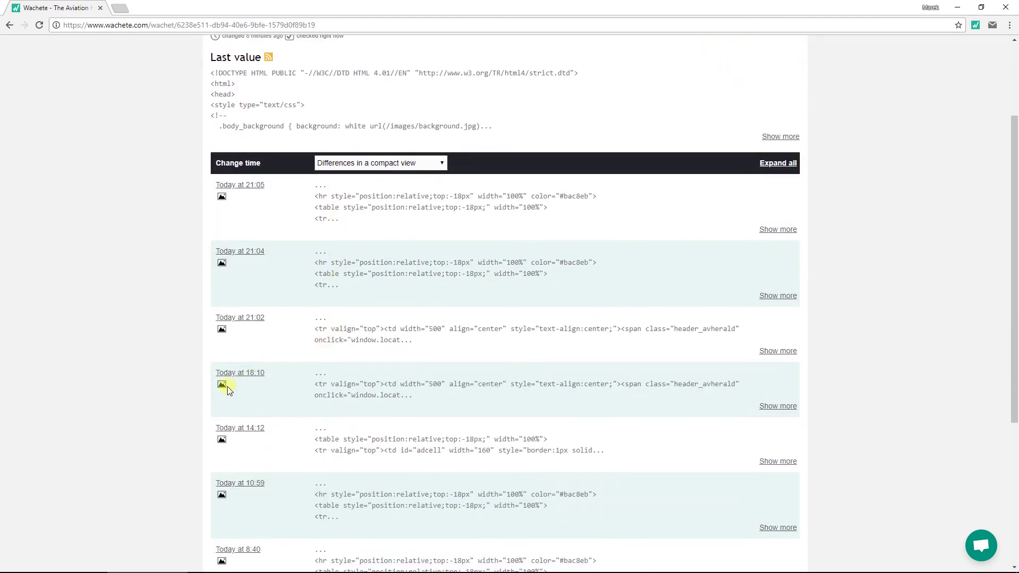
# - View visual differences between the 18:10 and 14:12 checks of 25 Apr
pyautogui.click(224, 388)
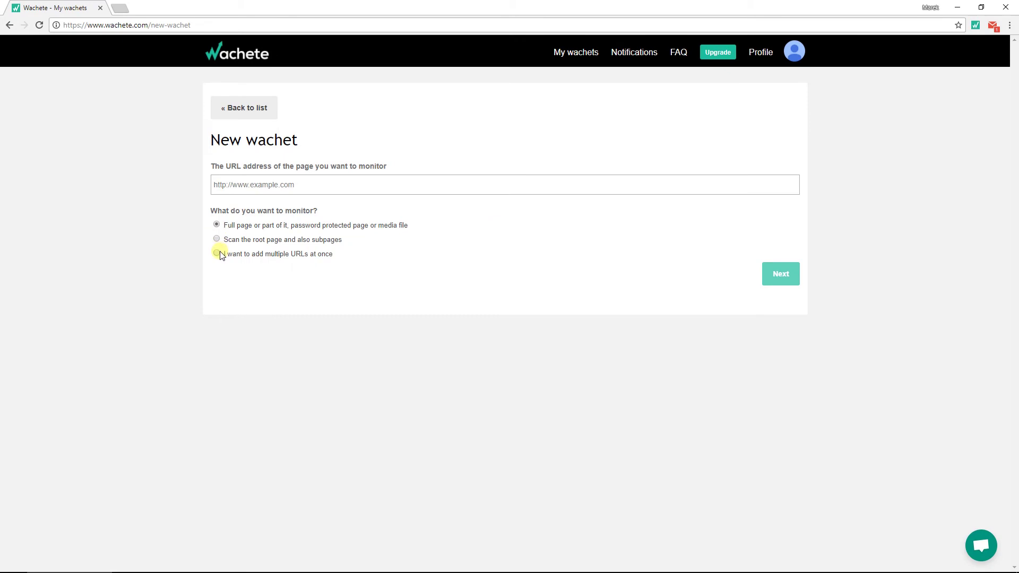
# - Add aeroweb.cz and seznam.cz as wachets in one batch via the multiple-URL form
pyautogui.click(220, 255)
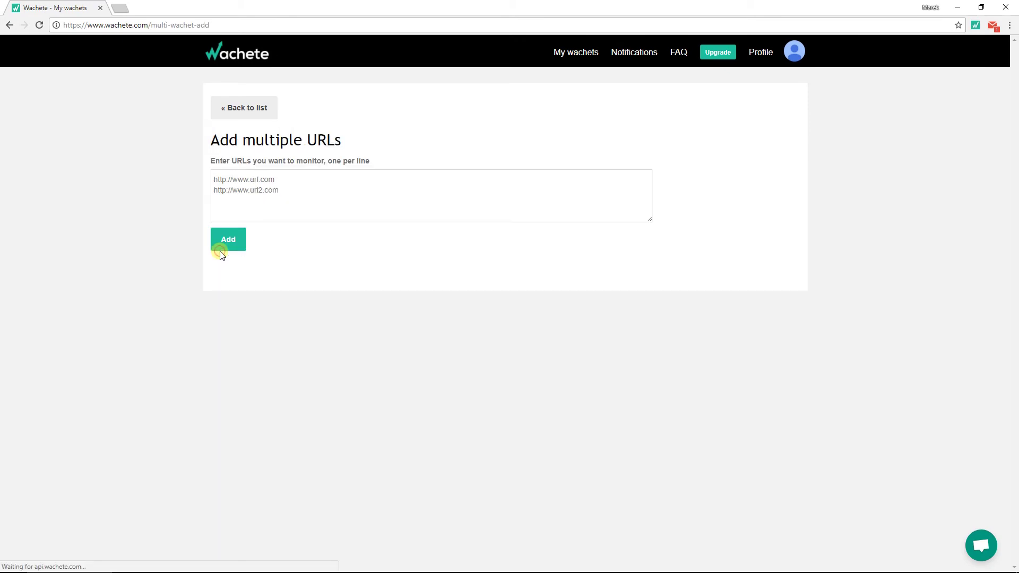
pyautogui.click(267, 193)
pyautogui.write('aeroweb.cz seznam.cz')
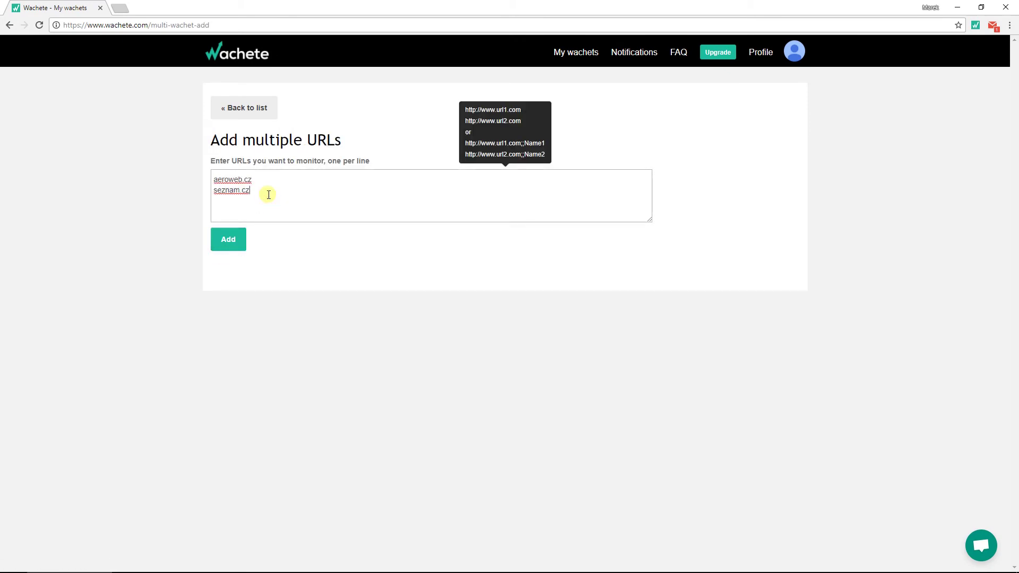
pyautogui.click(229, 247)
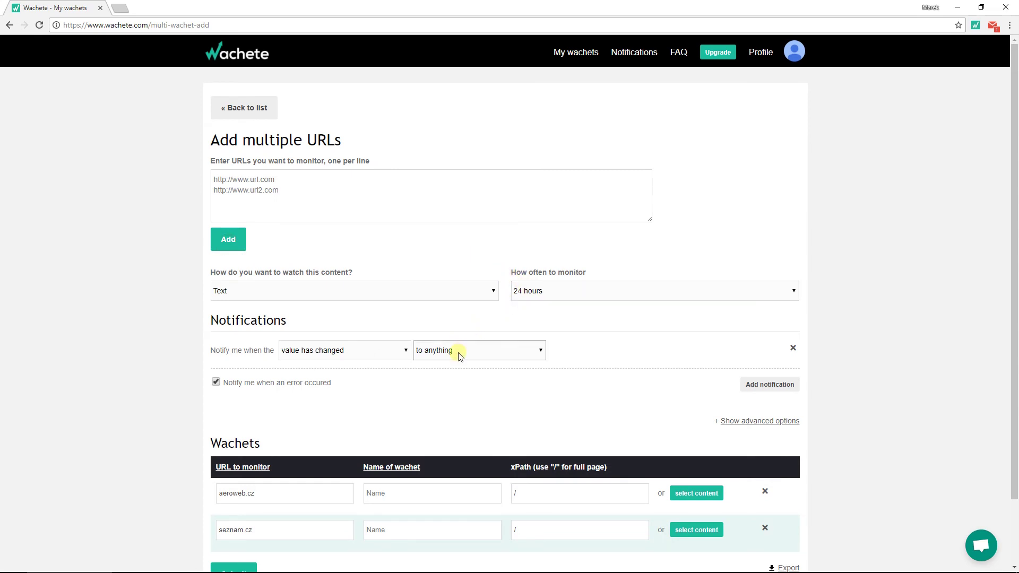
pyautogui.scroll(-1, 457, 354)
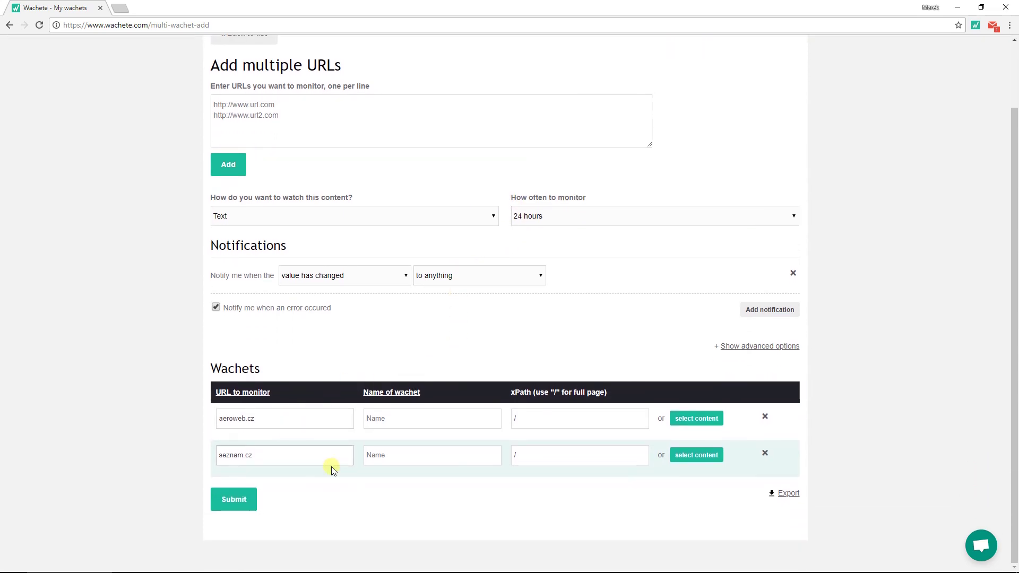
pyautogui.click(250, 501)
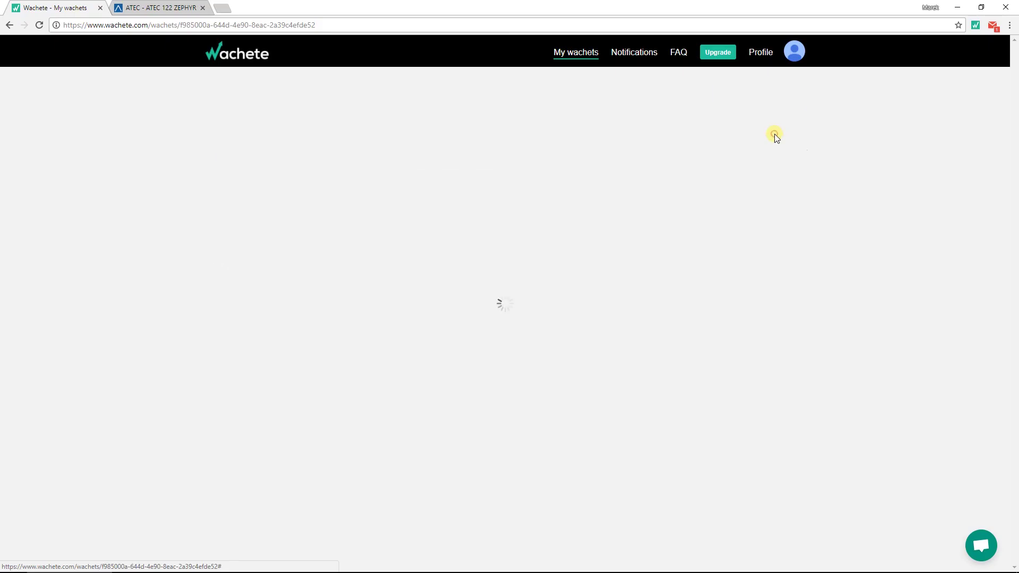
# - Create a new folder and rename it Airplanes
pyautogui.click(775, 136)
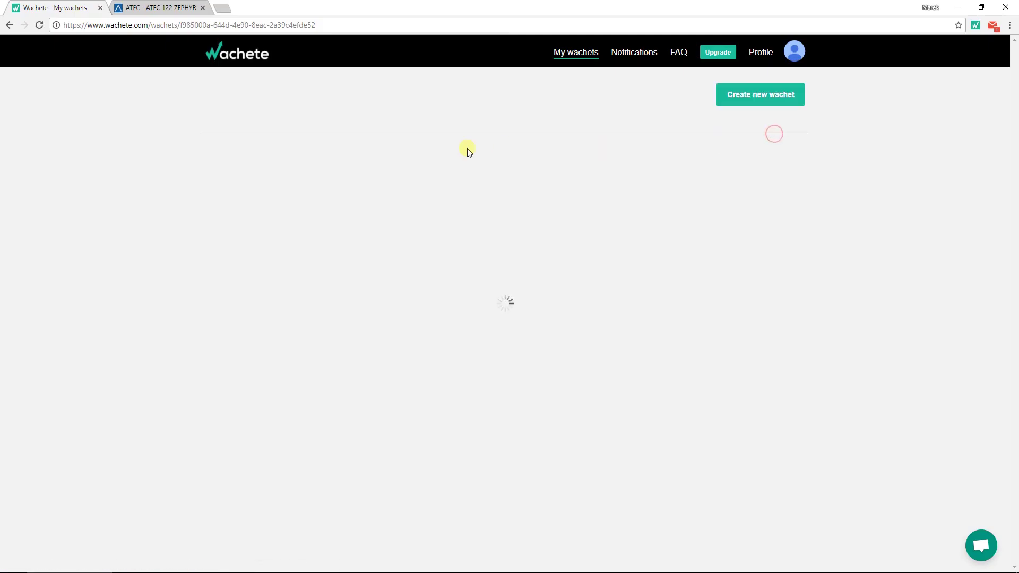
pyautogui.press('Return')
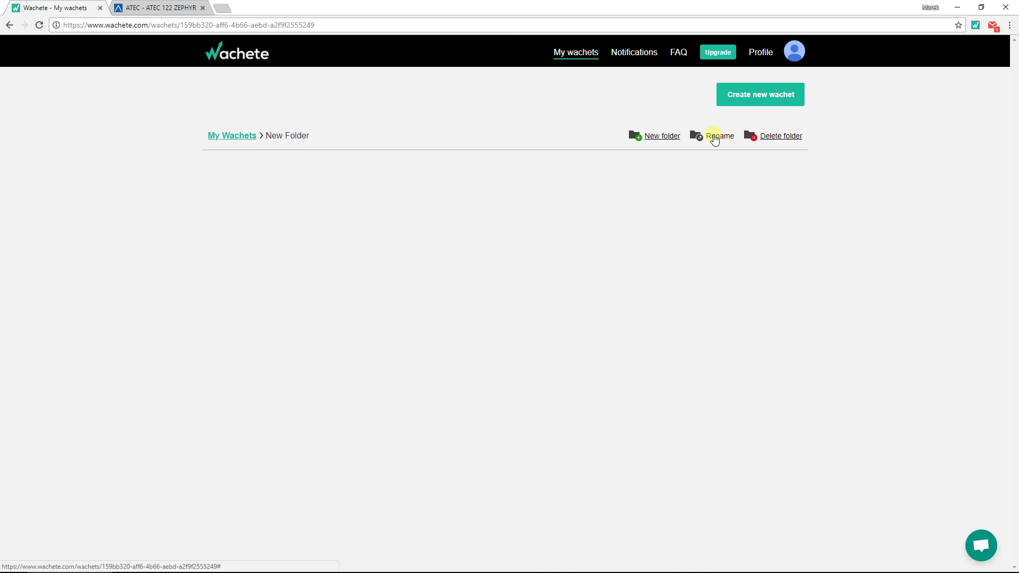
pyautogui.click(712, 138)
pyautogui.write('Airplanes')
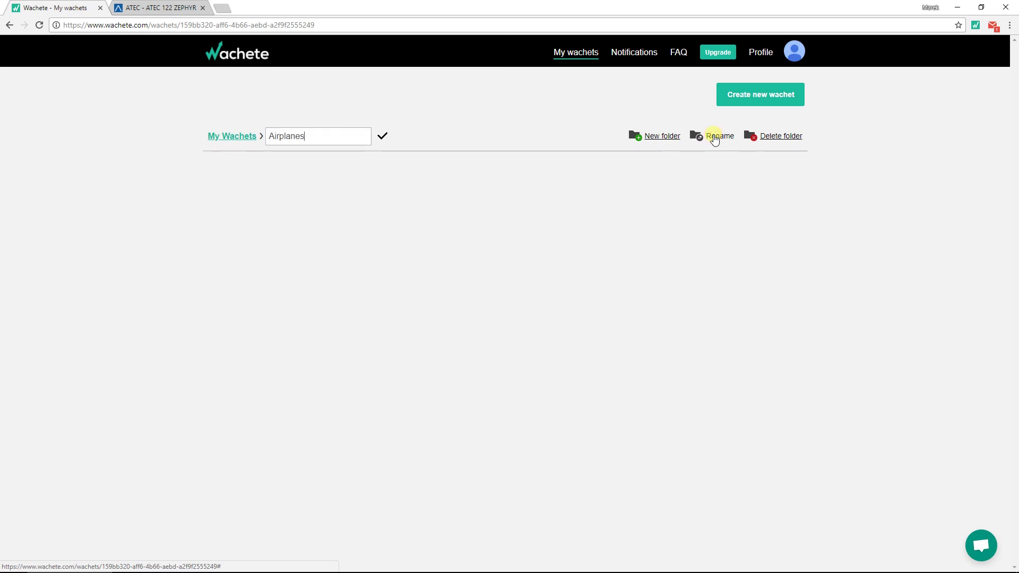
pyautogui.press('Return')
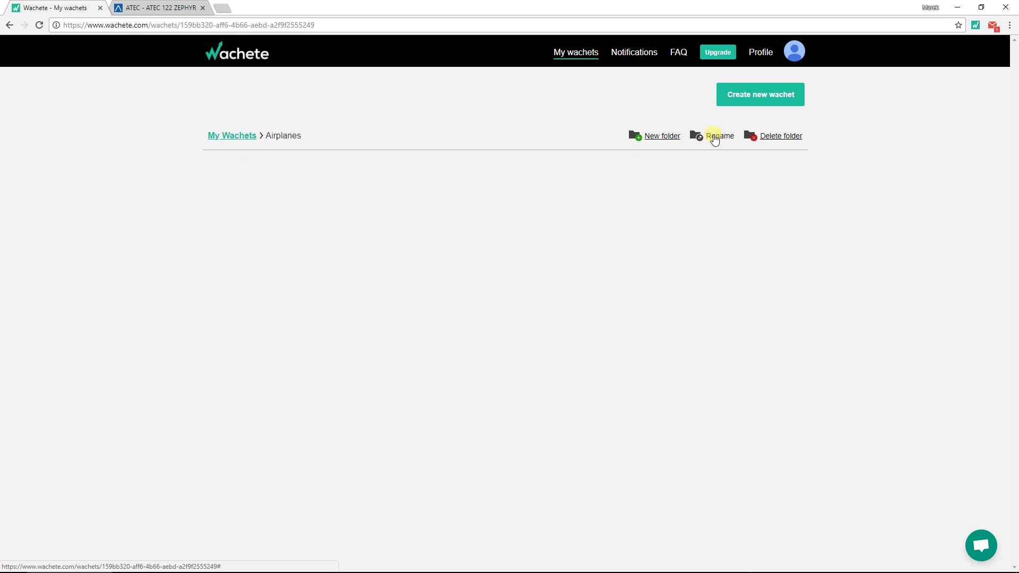
# - Move the ATEC - ATEC 122 ZEPHYR wachet from My Wachets into the Airplanes folder
pyautogui.click(233, 136)
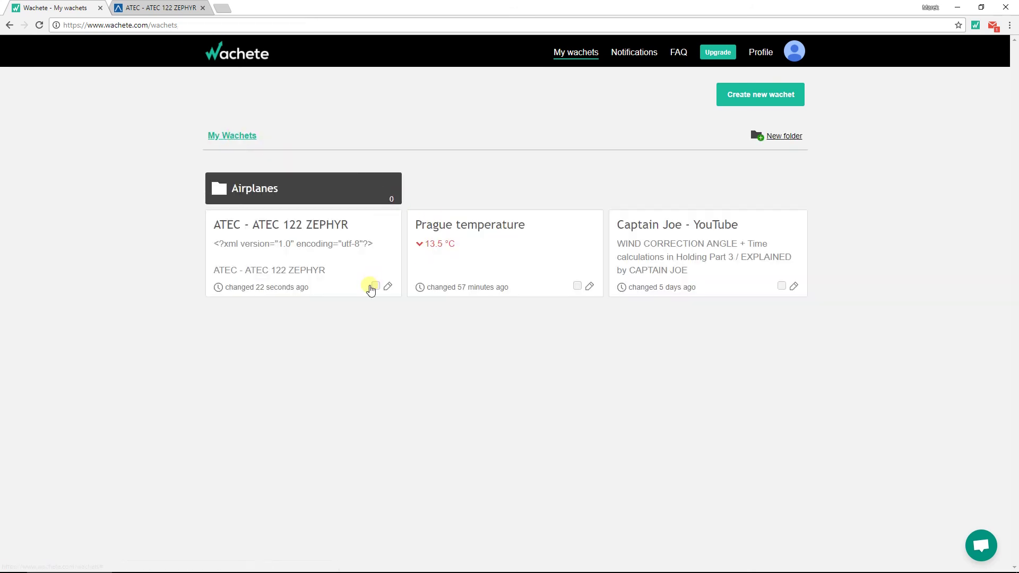
pyautogui.click(374, 288)
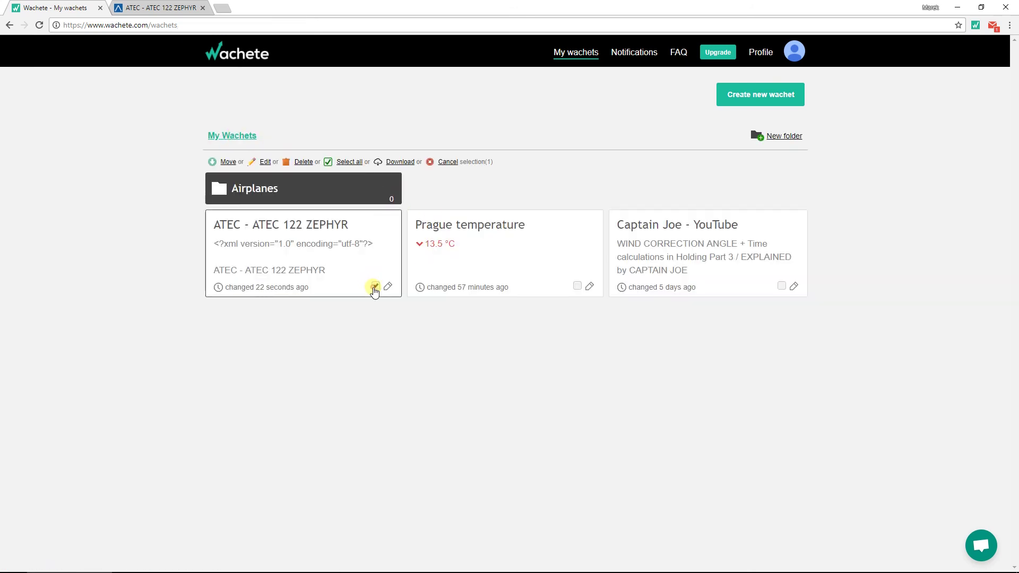
pyautogui.click(289, 197)
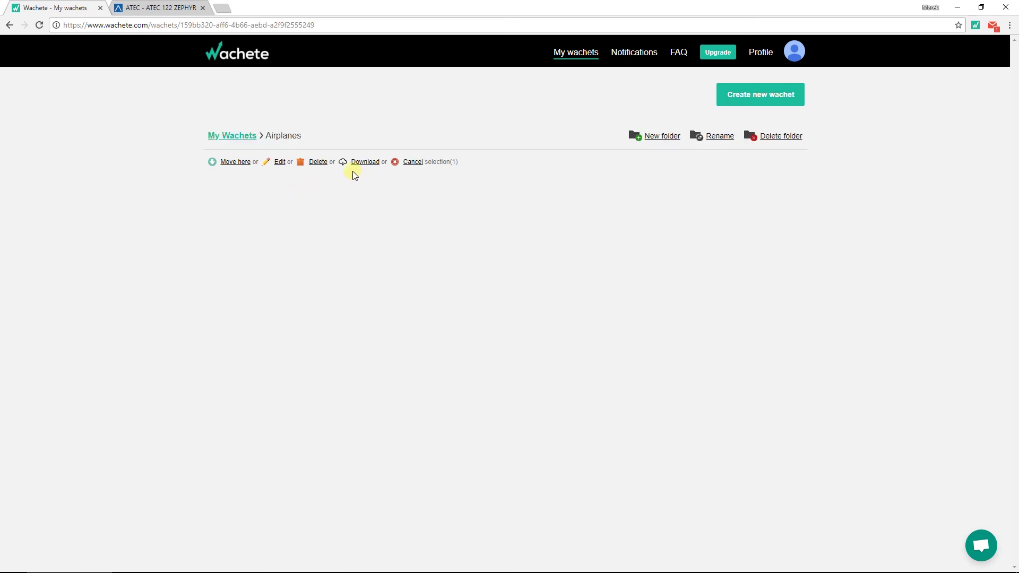
pyautogui.click(223, 164)
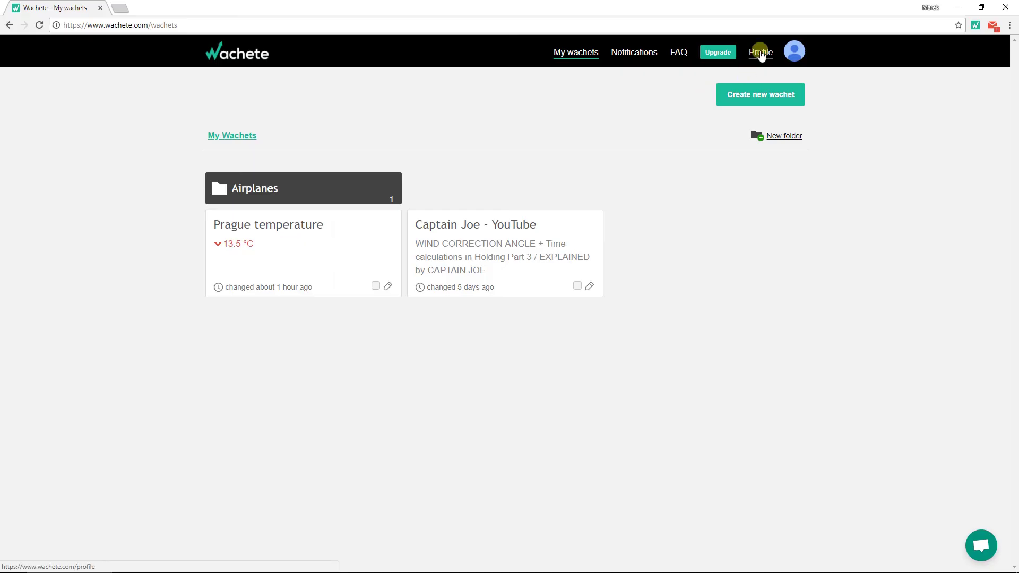
# - Set profile email settings to send only a summary email once a day
pyautogui.click(761, 53)
pyautogui.click(403, 146)
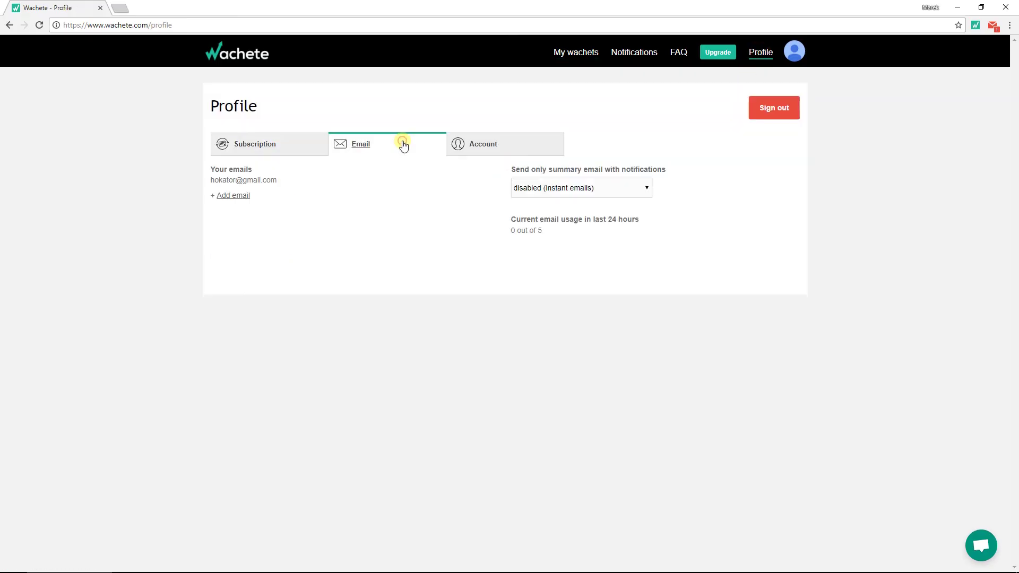
pyautogui.click(544, 189)
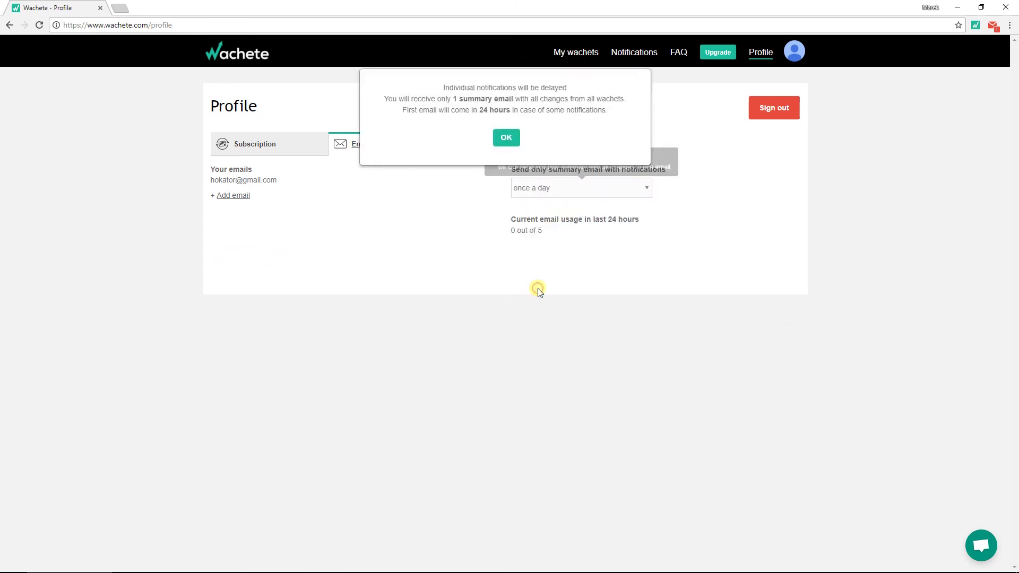
pyautogui.click(514, 137)
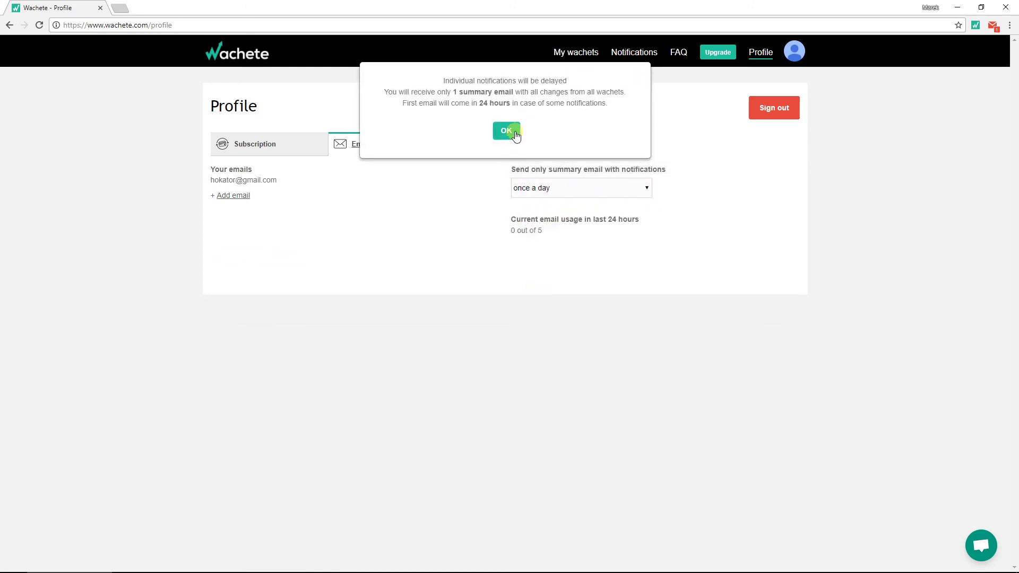